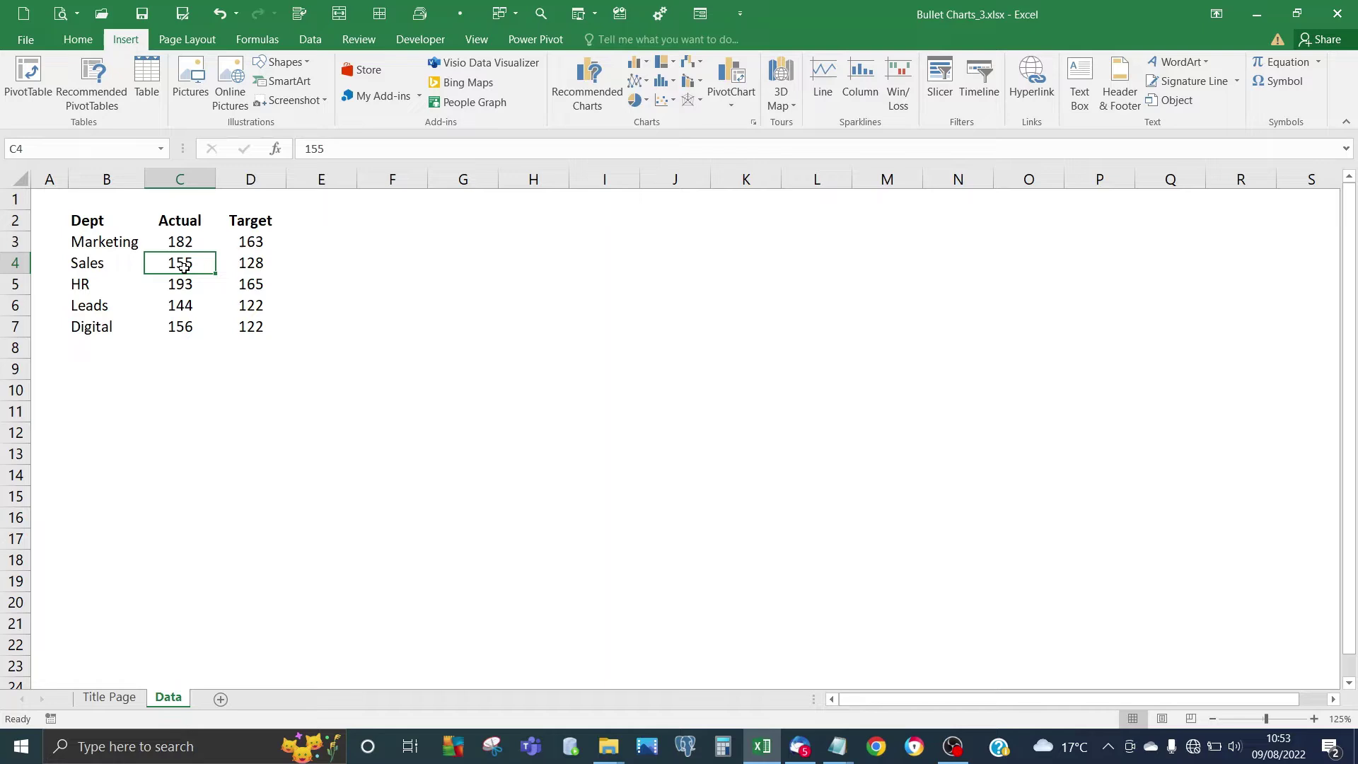
Insert a clustered column chart of Actual vs Target by department from Recommended Charts
{"action": "left_click", "coordinate": [165, 287]}
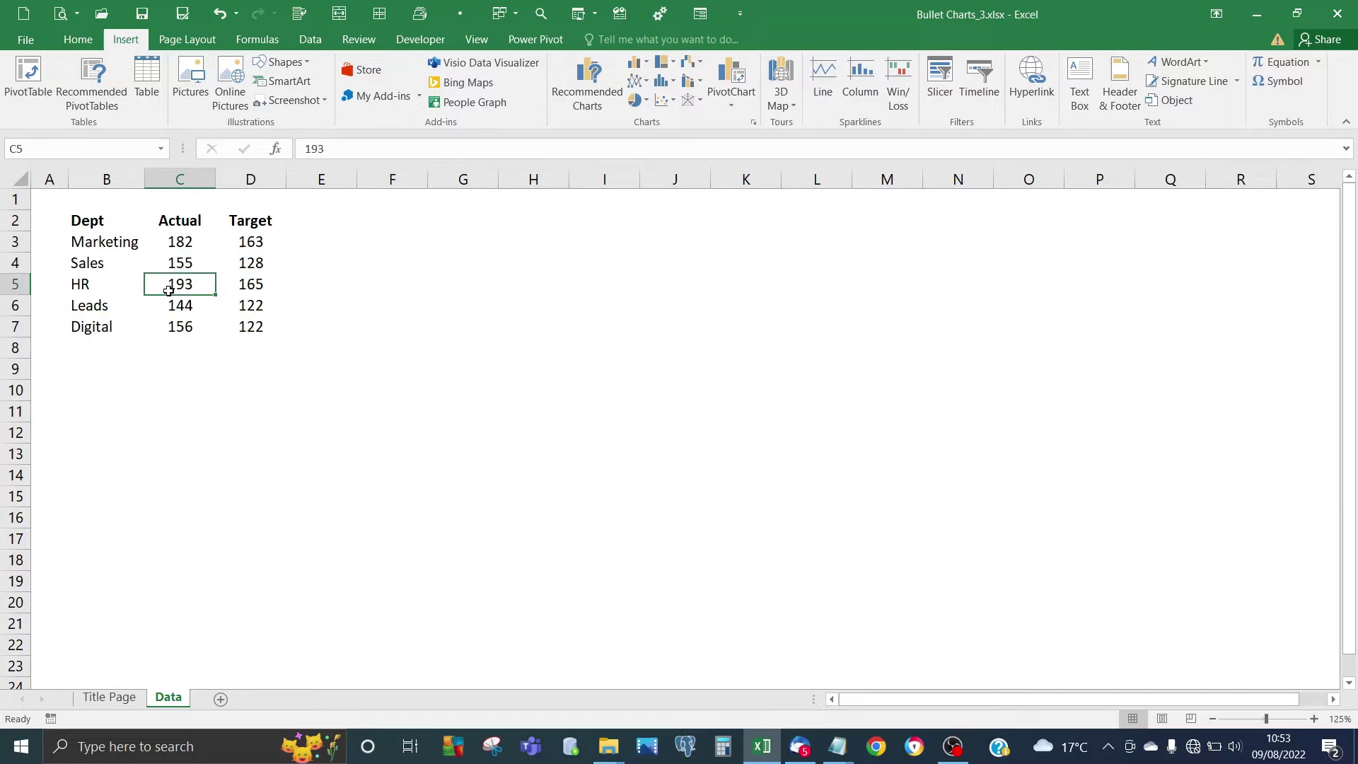
{"action": "left_click", "coordinate": [131, 265]}
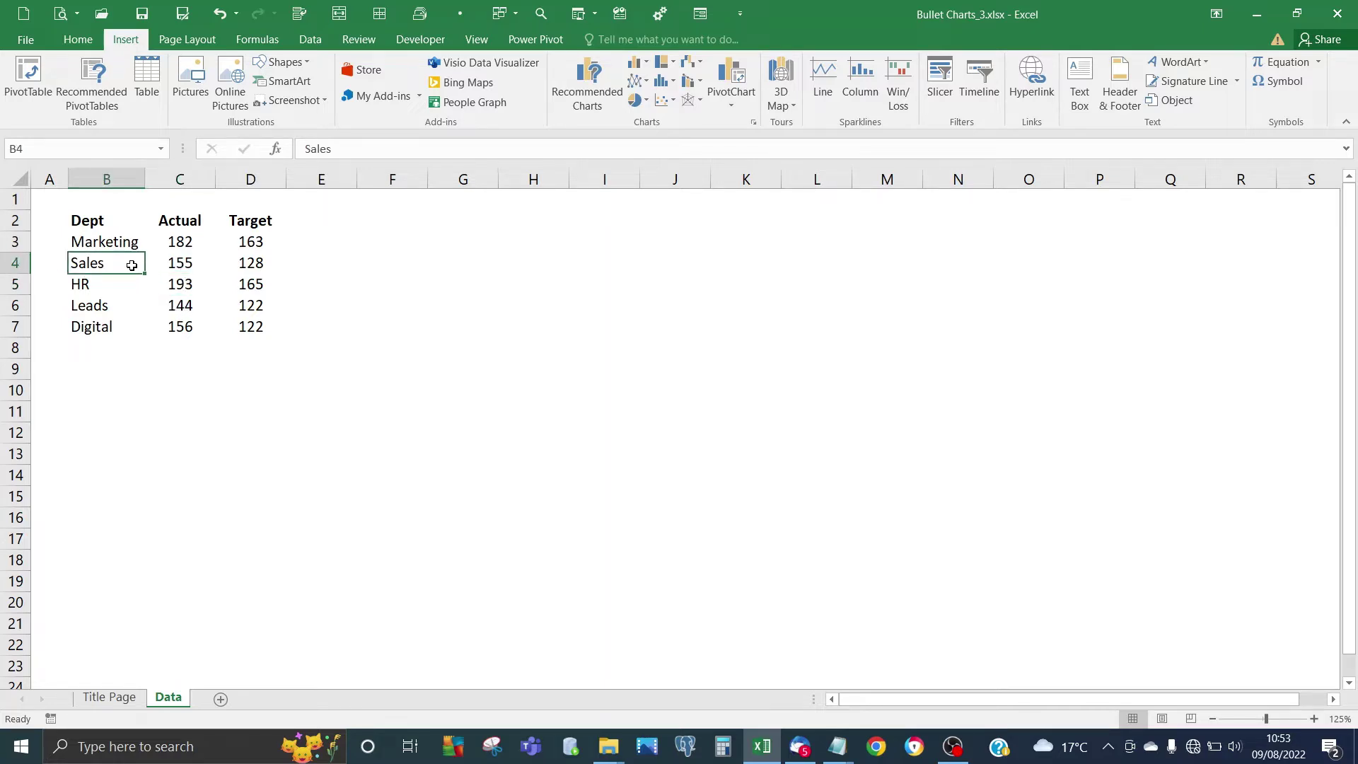
{"action": "left_click", "coordinate": [183, 263]}
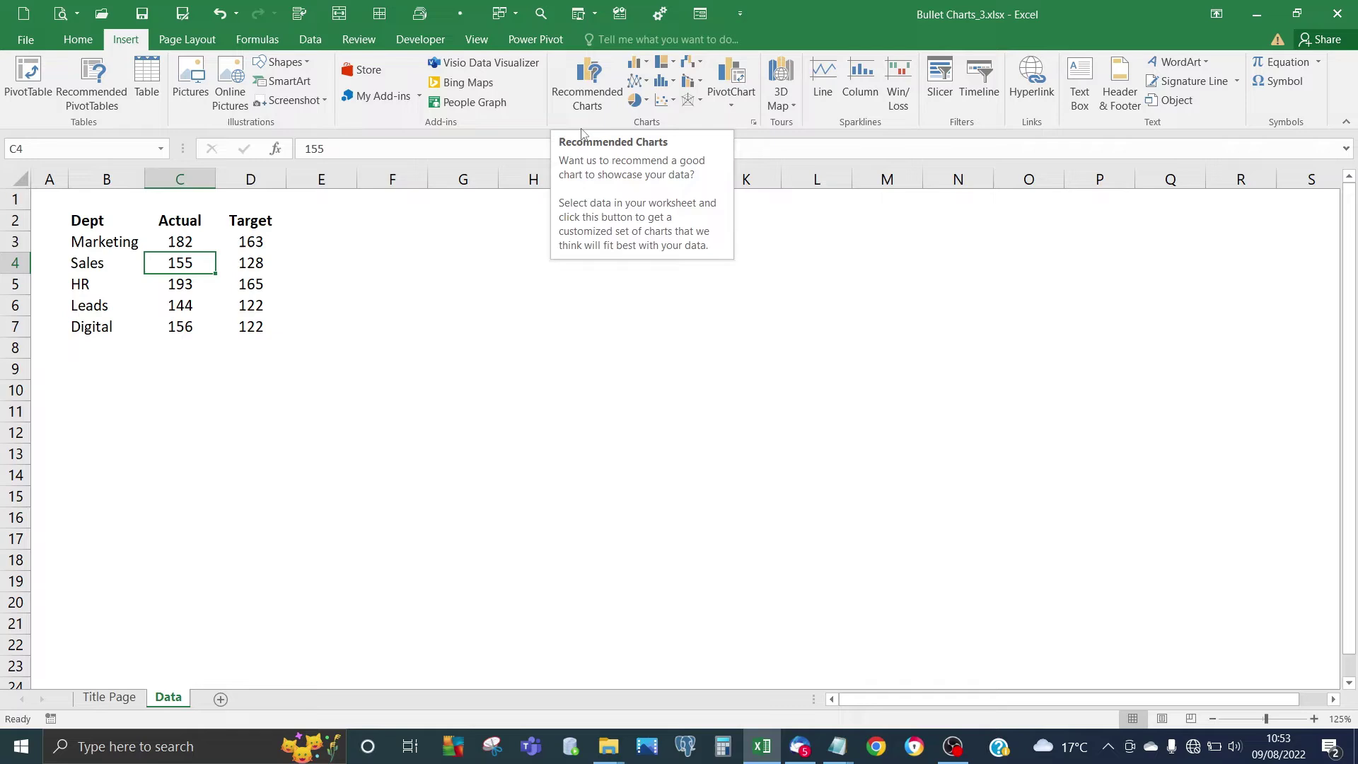
{"action": "left_click", "coordinate": [593, 98]}
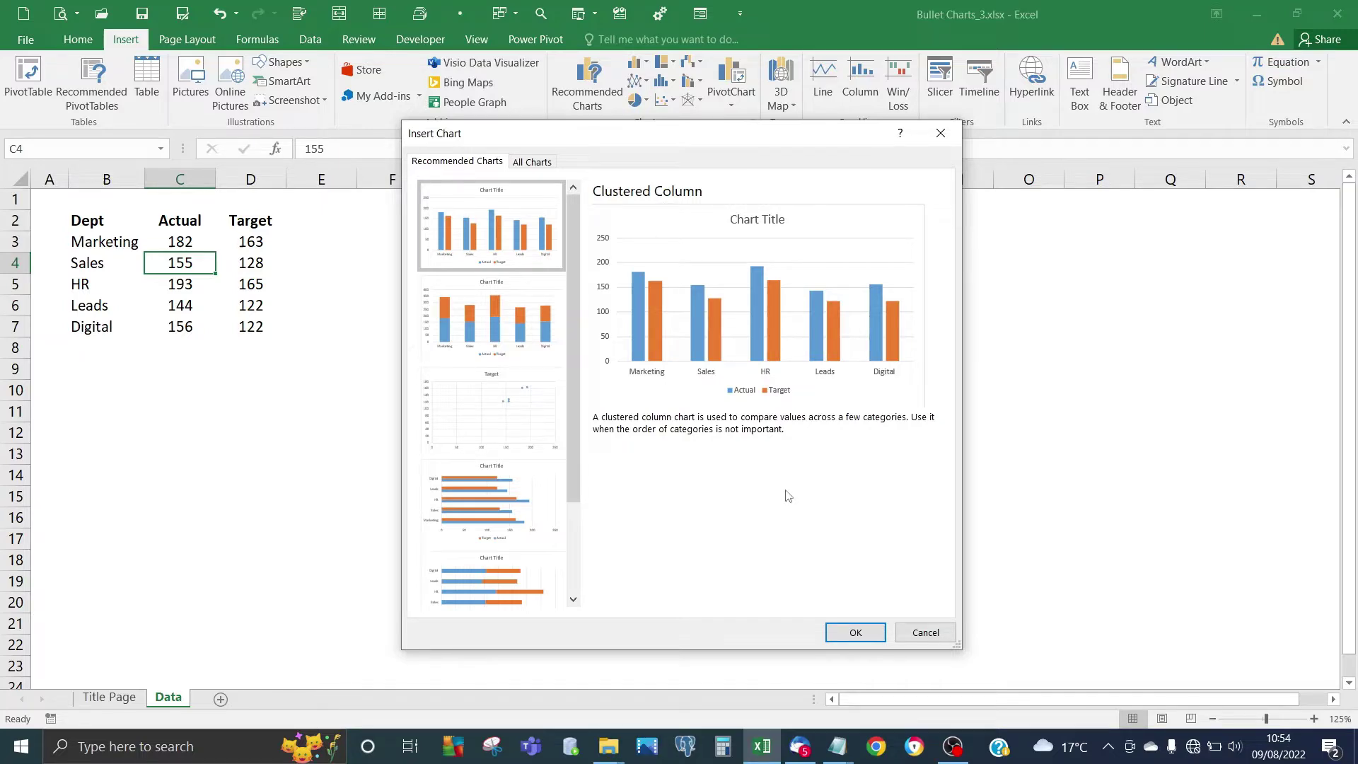
{"action": "left_click", "coordinate": [855, 632]}
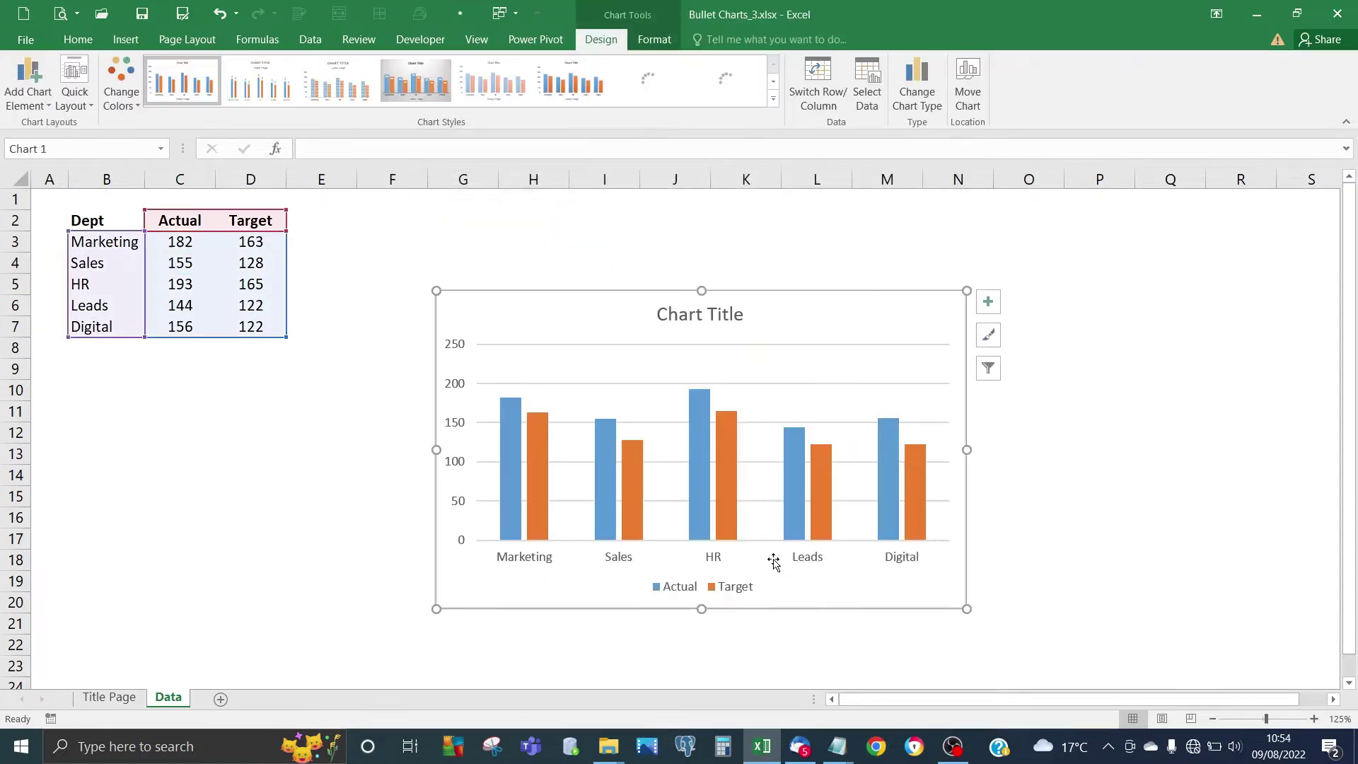
Move the chart up beside the table and enlarge it
{"action": "left_click_drag", "start_coordinate": [630, 297], "coordinate": [539, 239]}
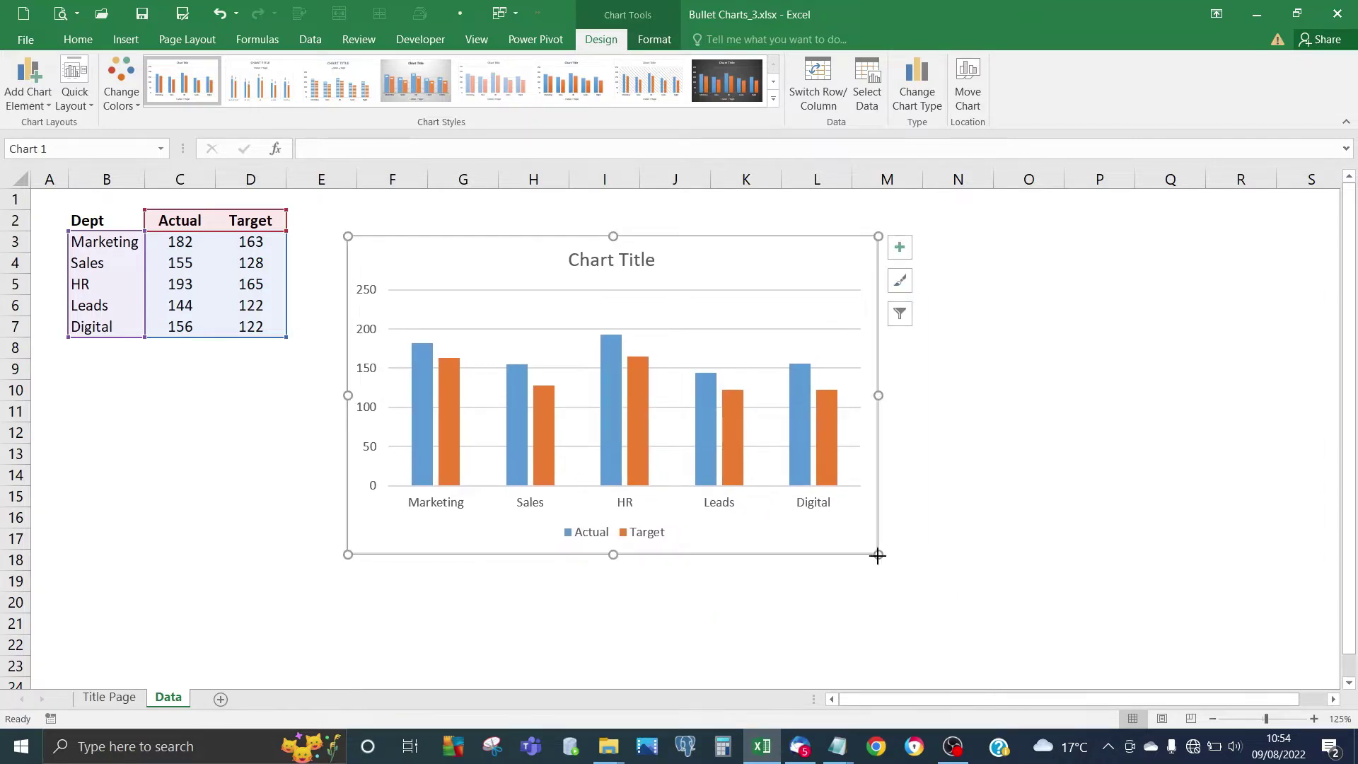
{"action": "left_click_drag", "start_coordinate": [879, 555], "coordinate": [1003, 627]}
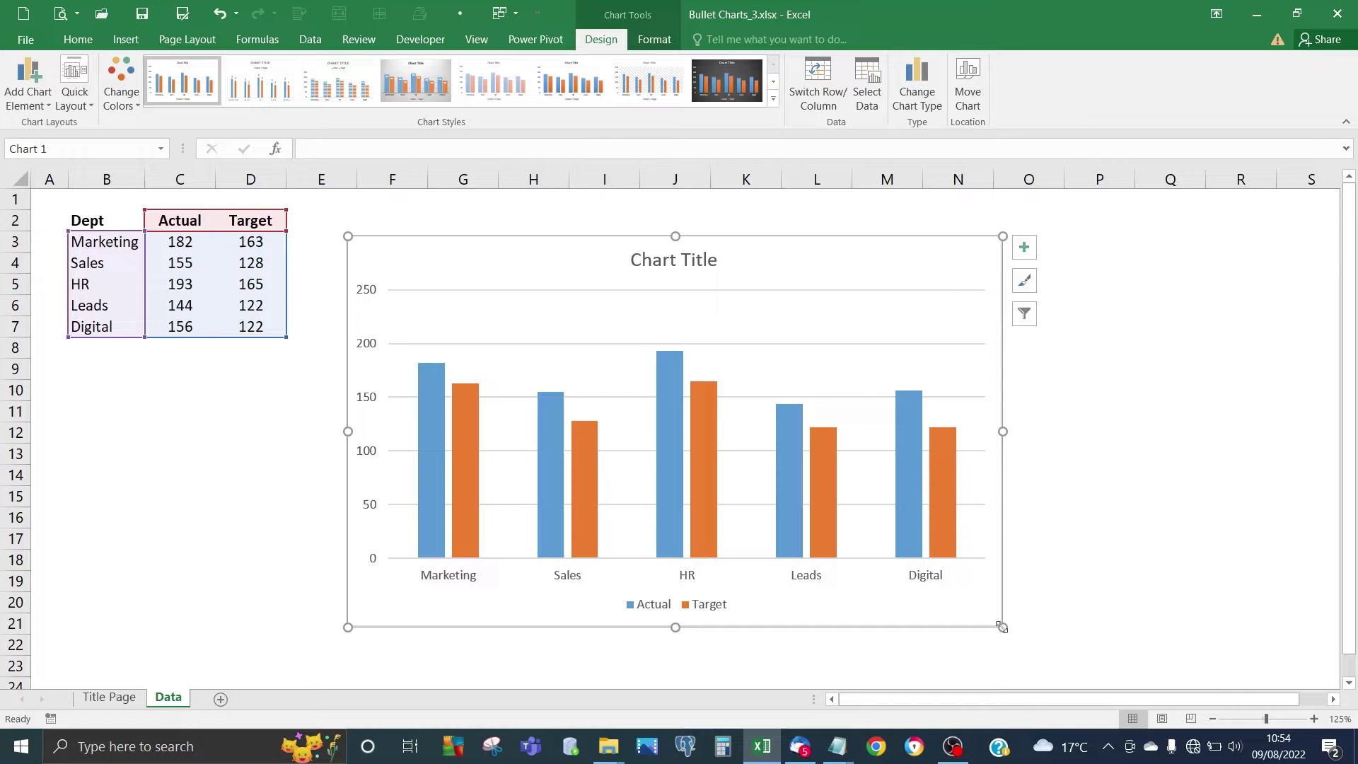
Select the Actual and Target series and bring up Change Chart Type on the Combo layout
{"action": "left_click", "coordinate": [435, 435]}
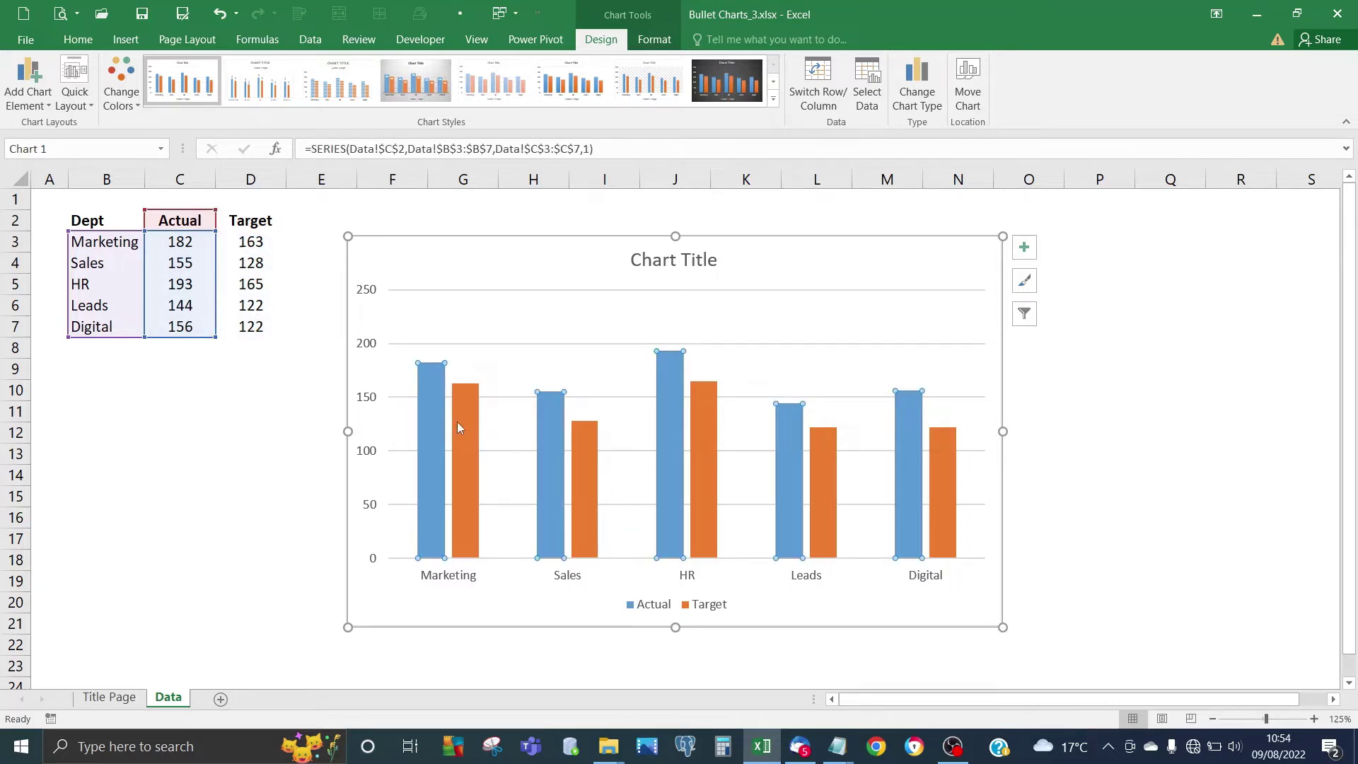
{"action": "left_click", "coordinate": [469, 428]}
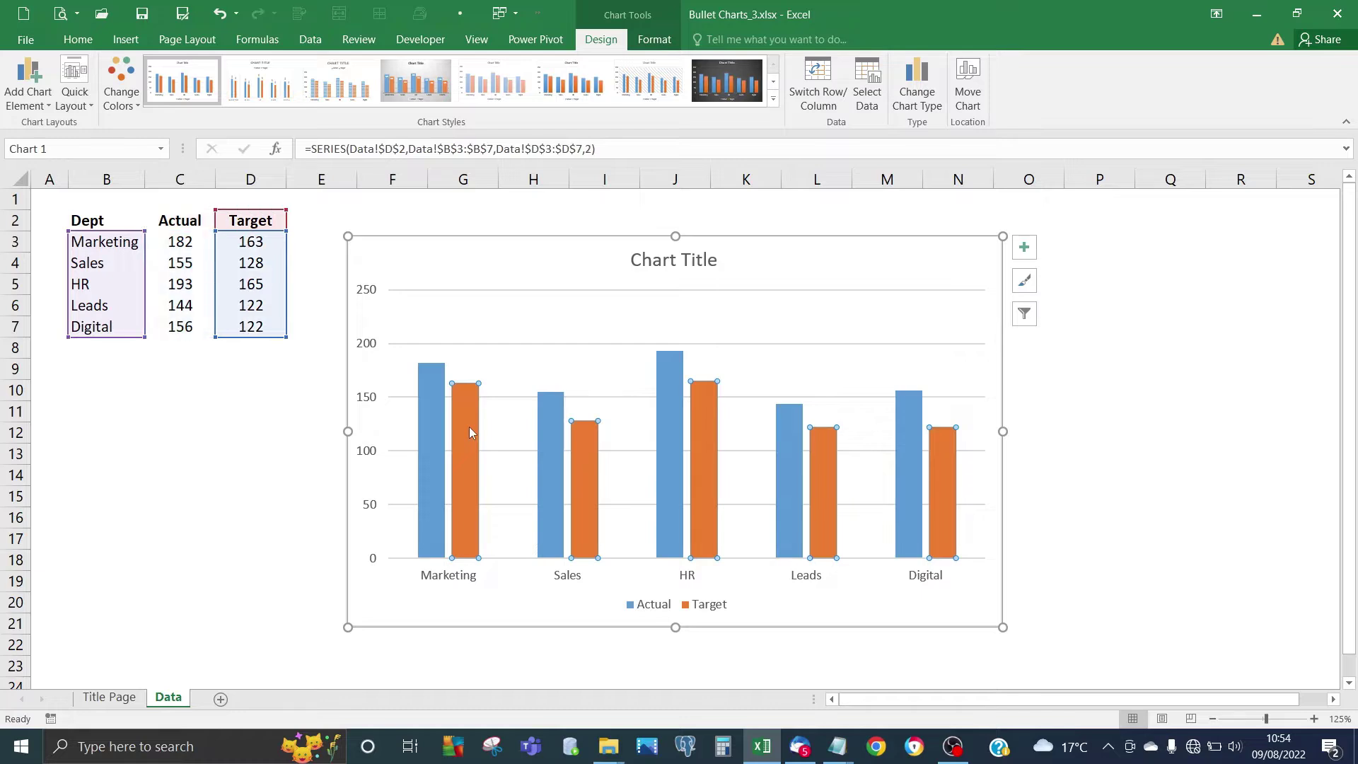
{"action": "left_click", "coordinate": [426, 423]}
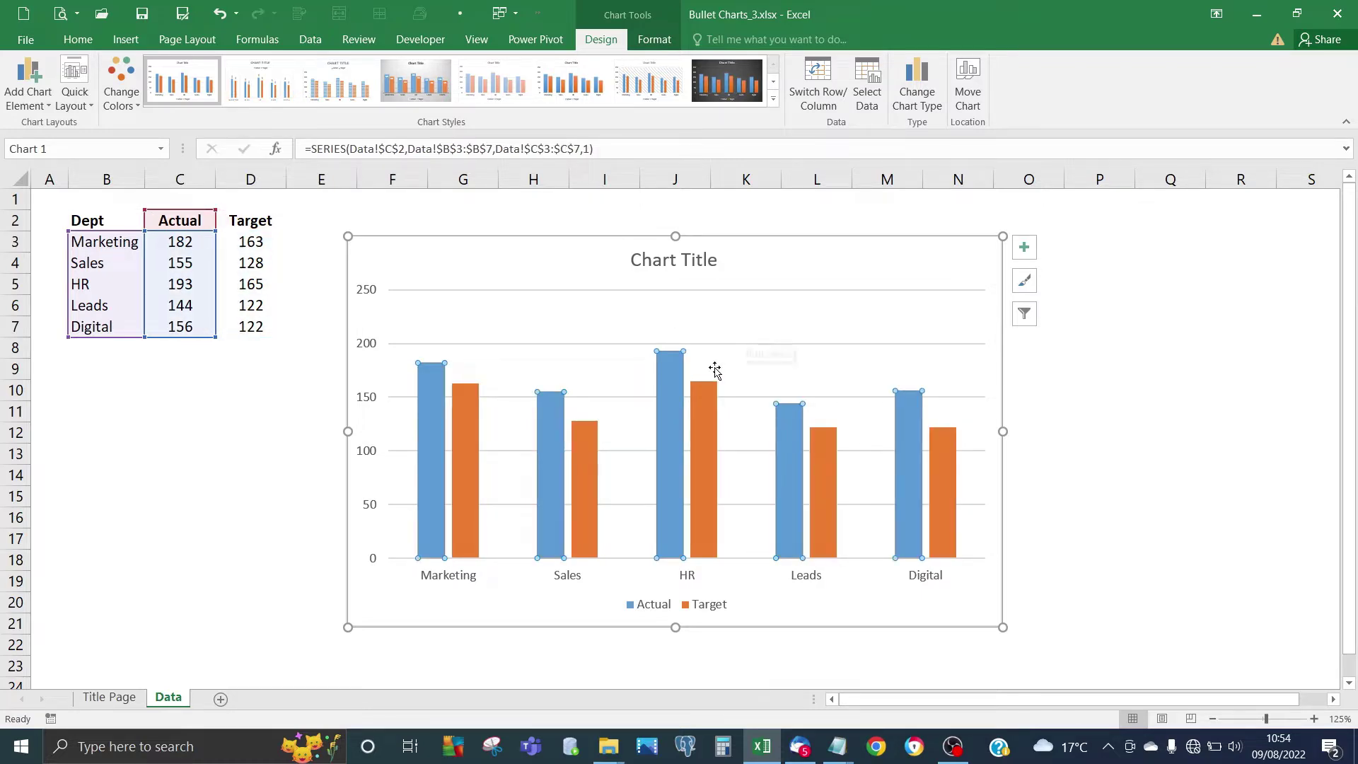
{"action": "left_click", "coordinate": [705, 417]}
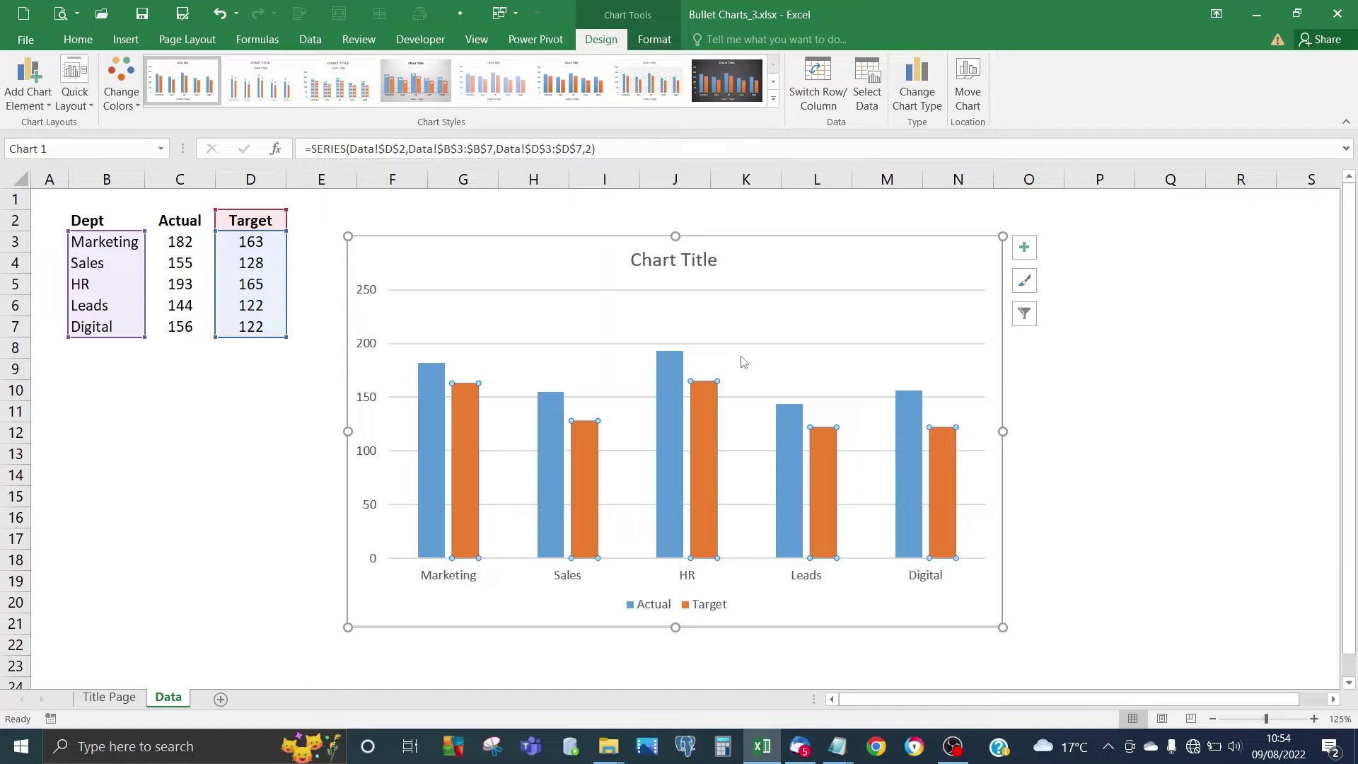
{"action": "left_click", "coordinate": [919, 95]}
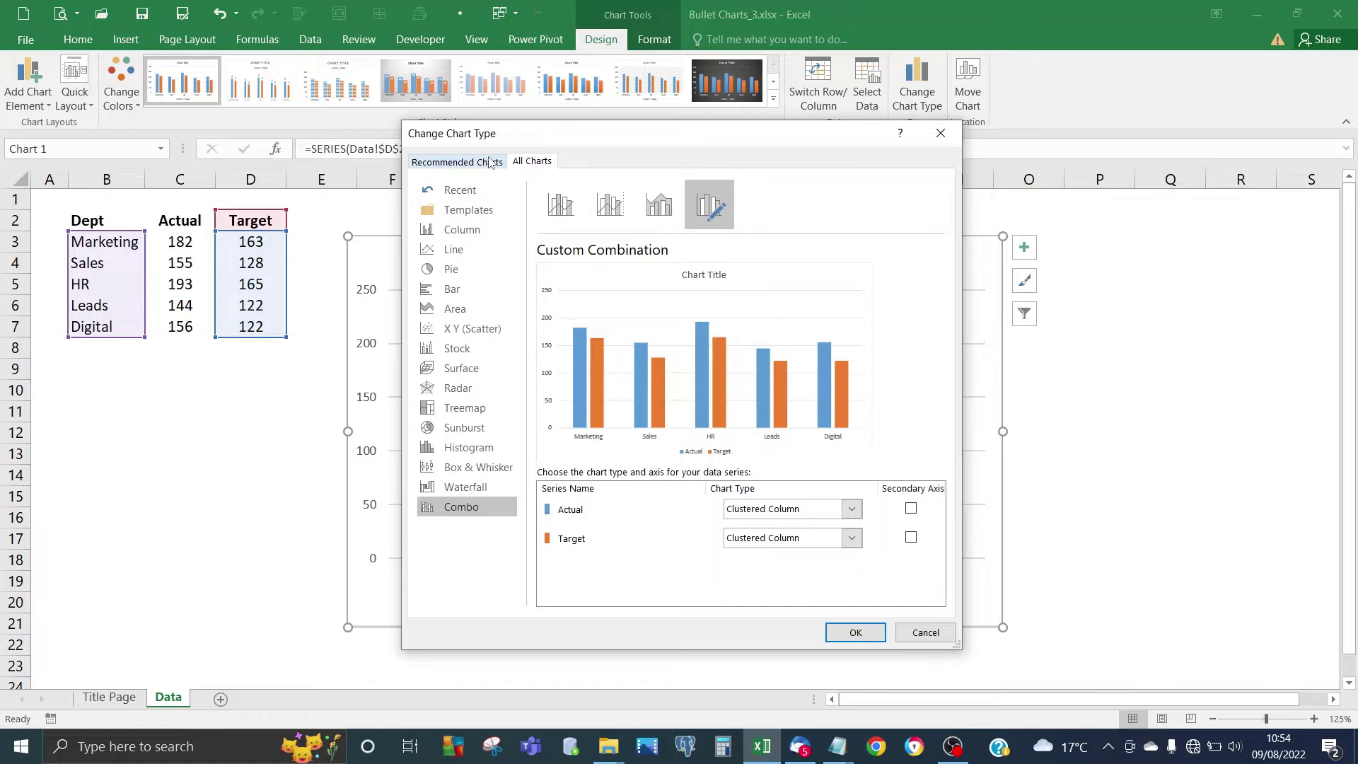
Plot the Target series on a secondary axis so its columns cover the Actual columns
{"action": "left_click", "coordinate": [580, 541]}
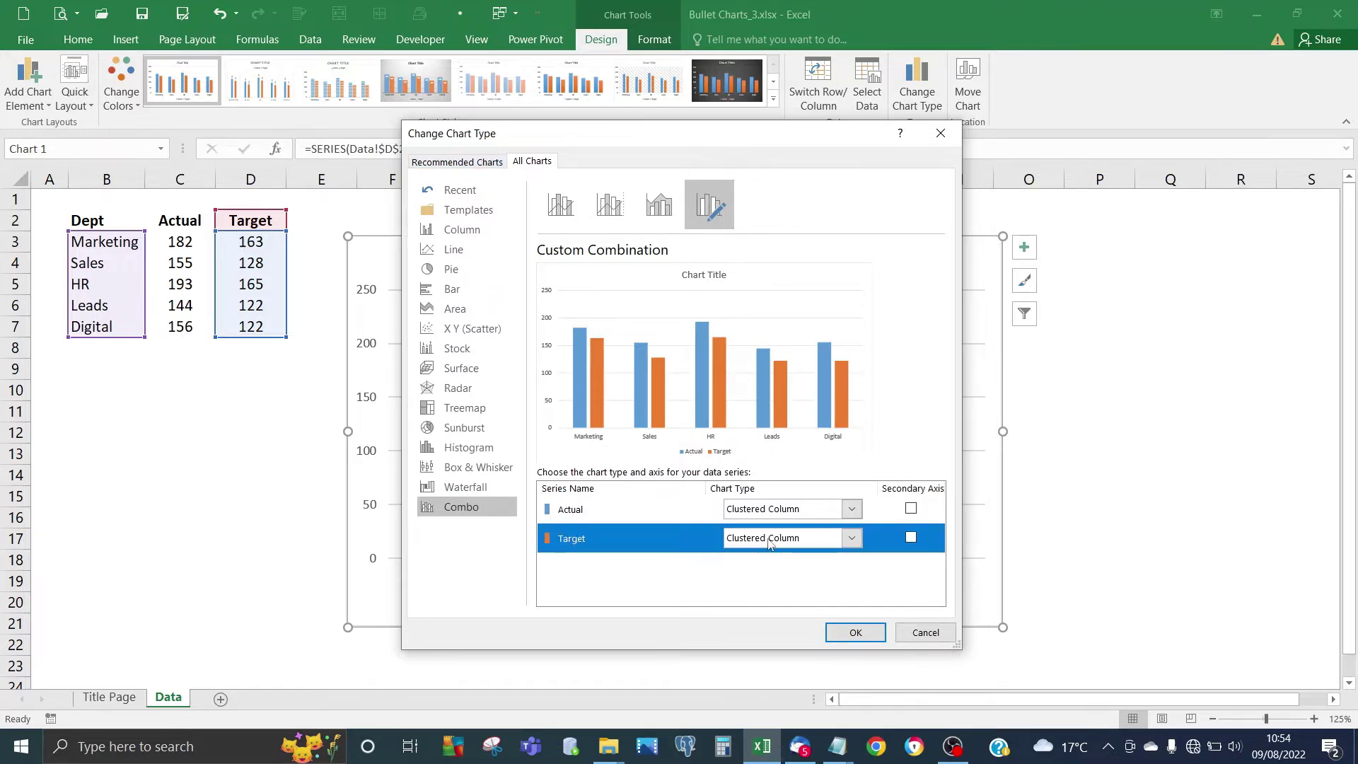
{"action": "left_click", "coordinate": [912, 539]}
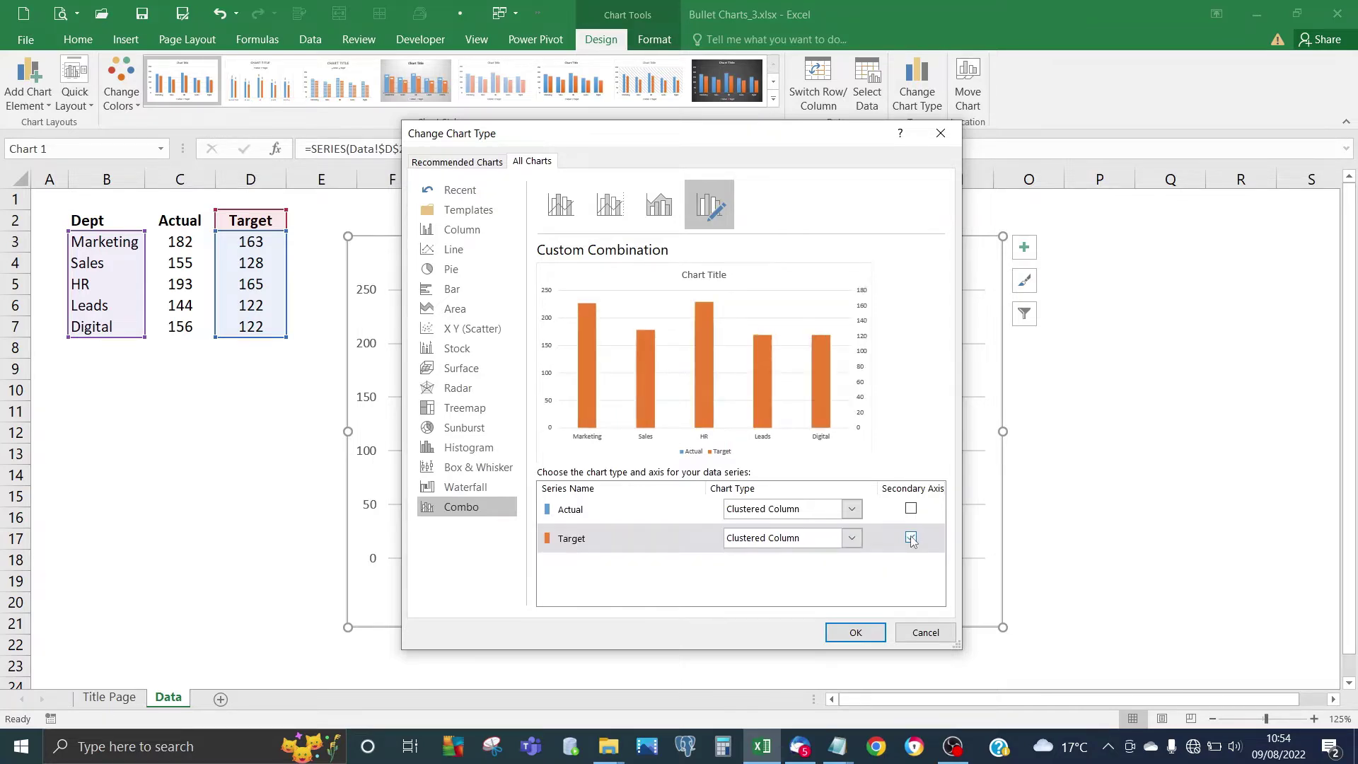
{"action": "left_click", "coordinate": [854, 633]}
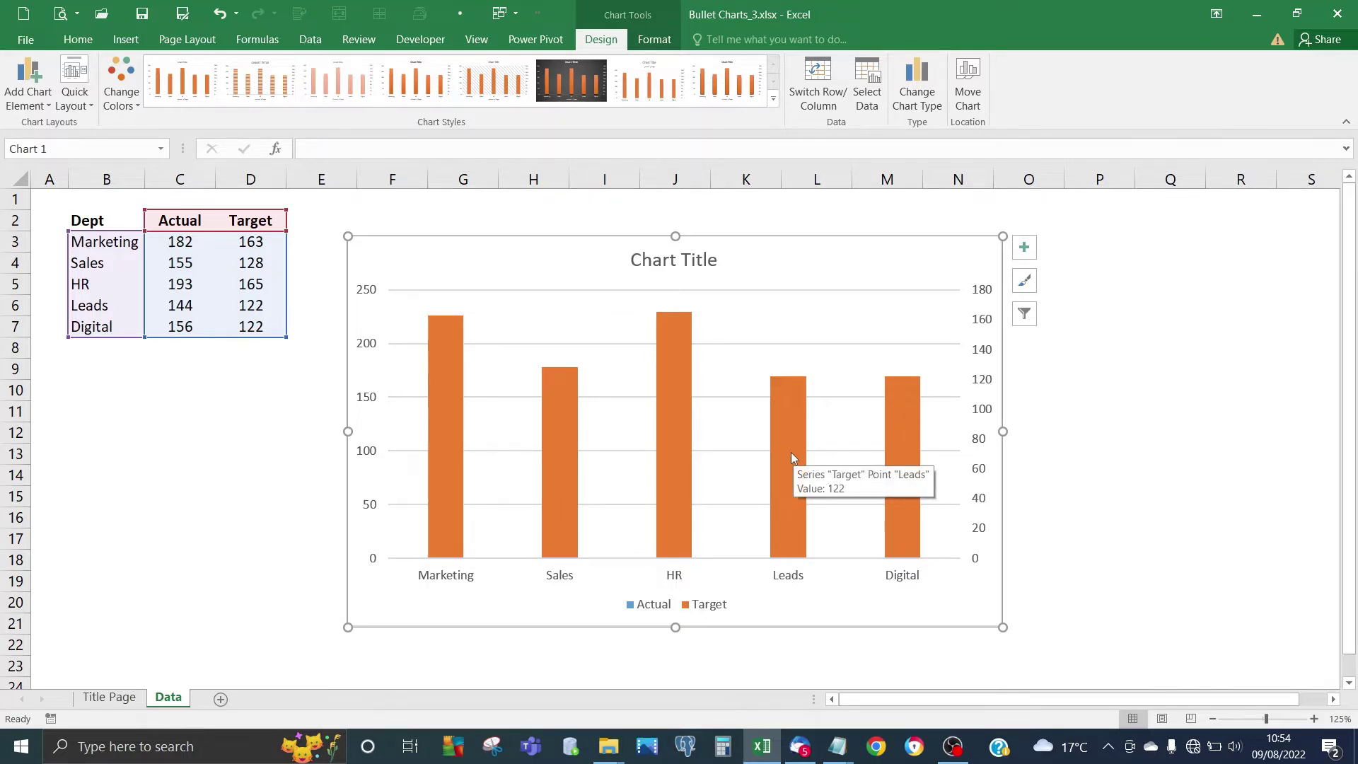
{"action": "left_click", "coordinate": [791, 456]}
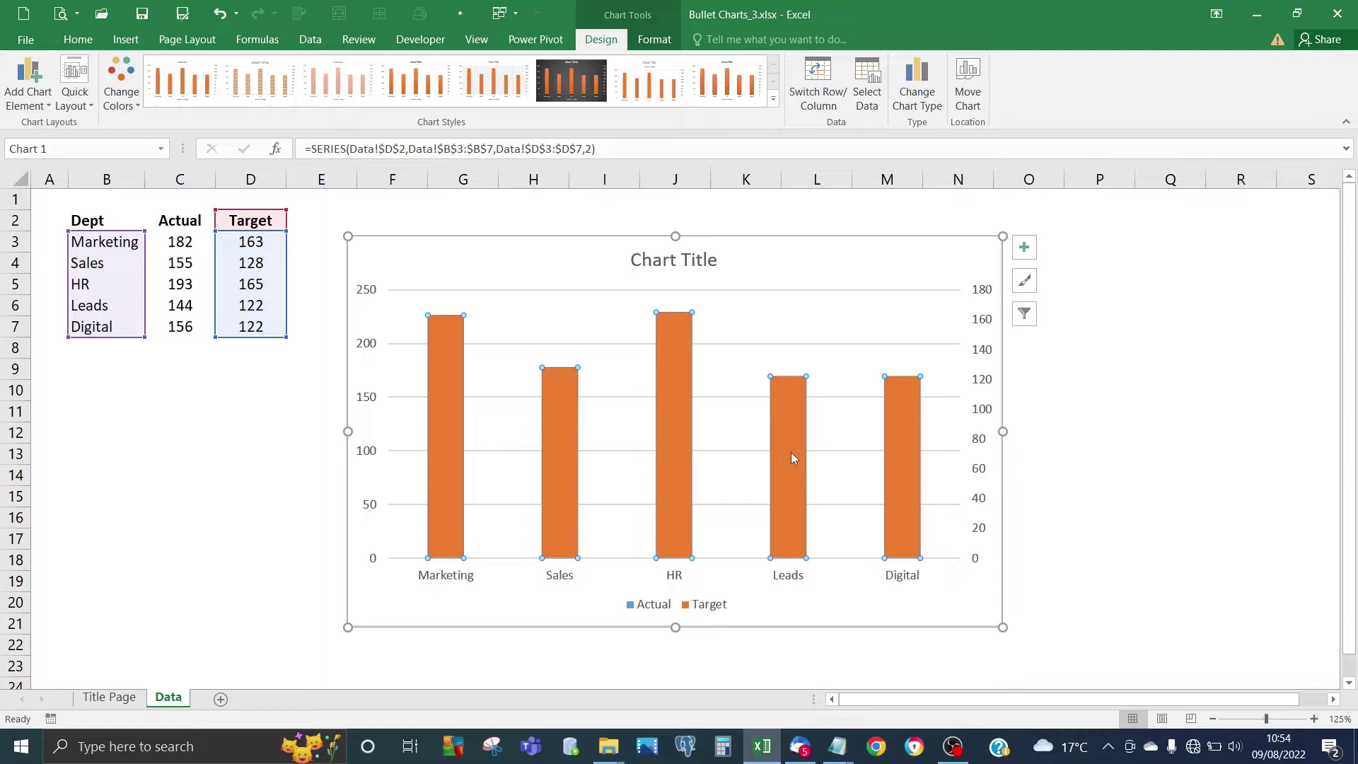
Raise the Target series Gap Width to about 437% so its orange columns sit narrow inside Actual
{"action": "right_click", "coordinate": [791, 457]}
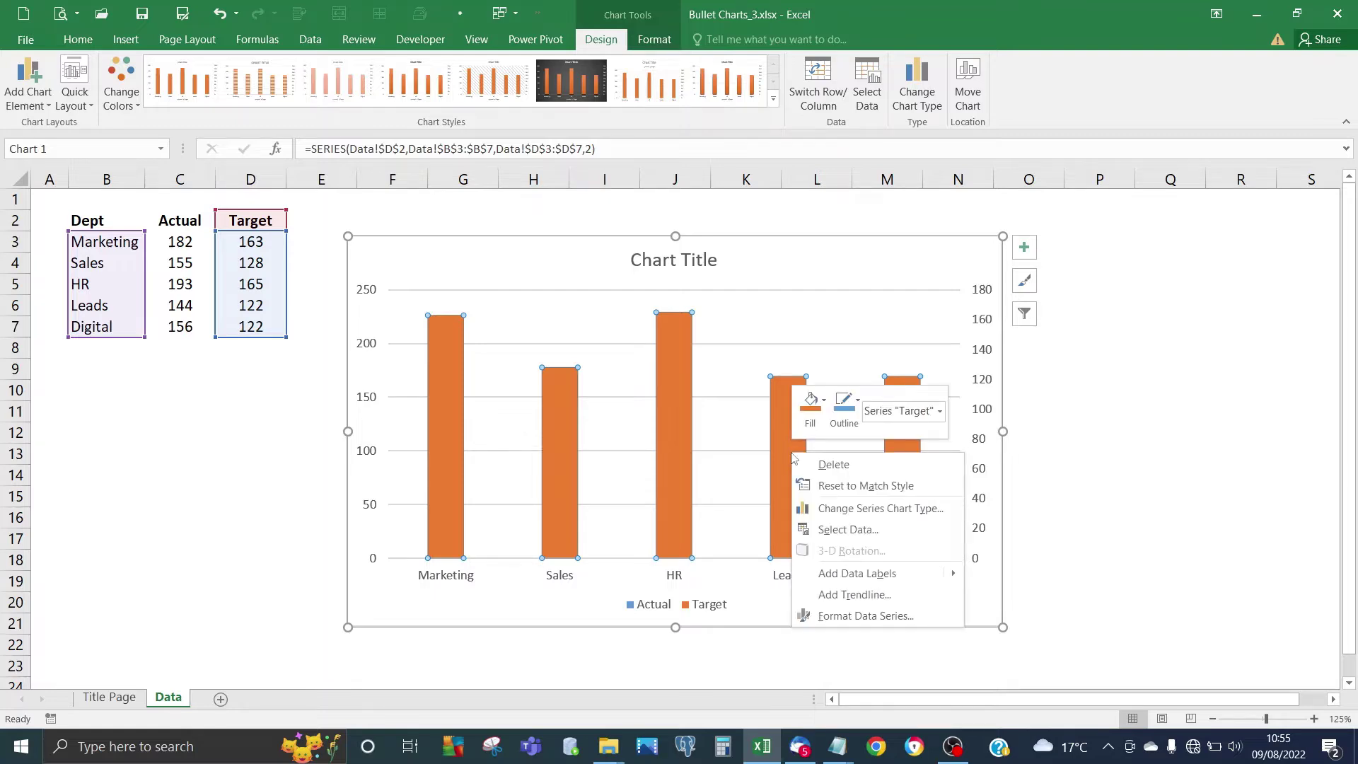
{"action": "left_click", "coordinate": [852, 616]}
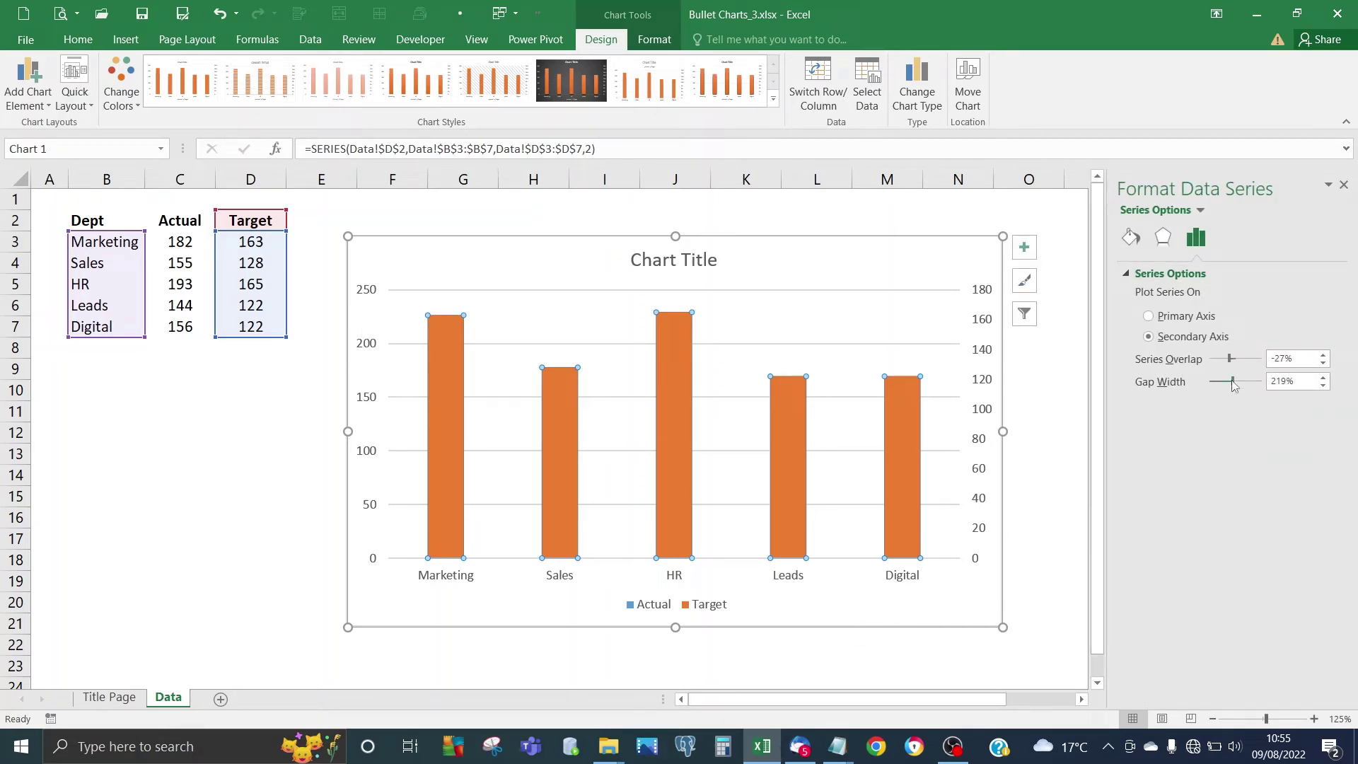
{"action": "left_click_drag", "start_coordinate": [1231, 382], "coordinate": [1242, 382]}
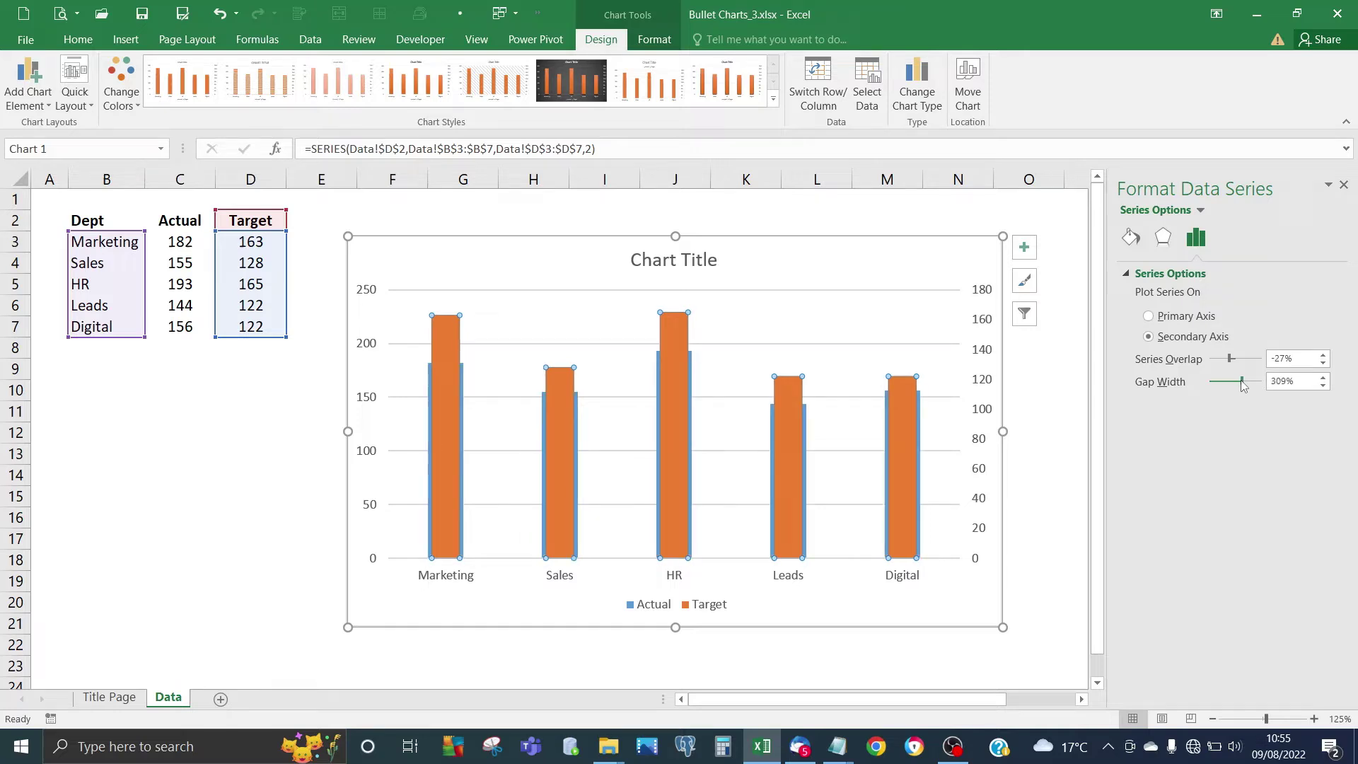
{"action": "left_click_drag", "start_coordinate": [1243, 385], "coordinate": [1253, 385]}
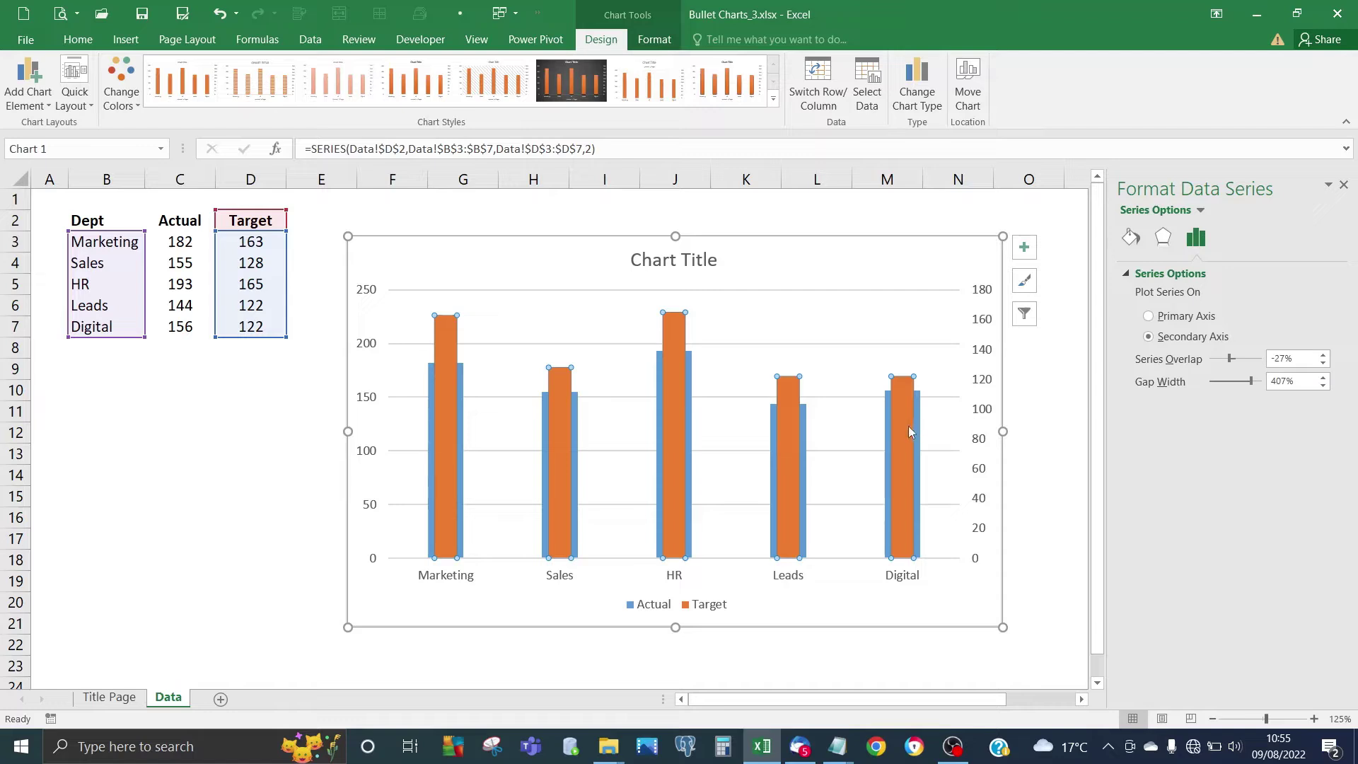
{"action": "mouse_move", "coordinate": [890, 457]}
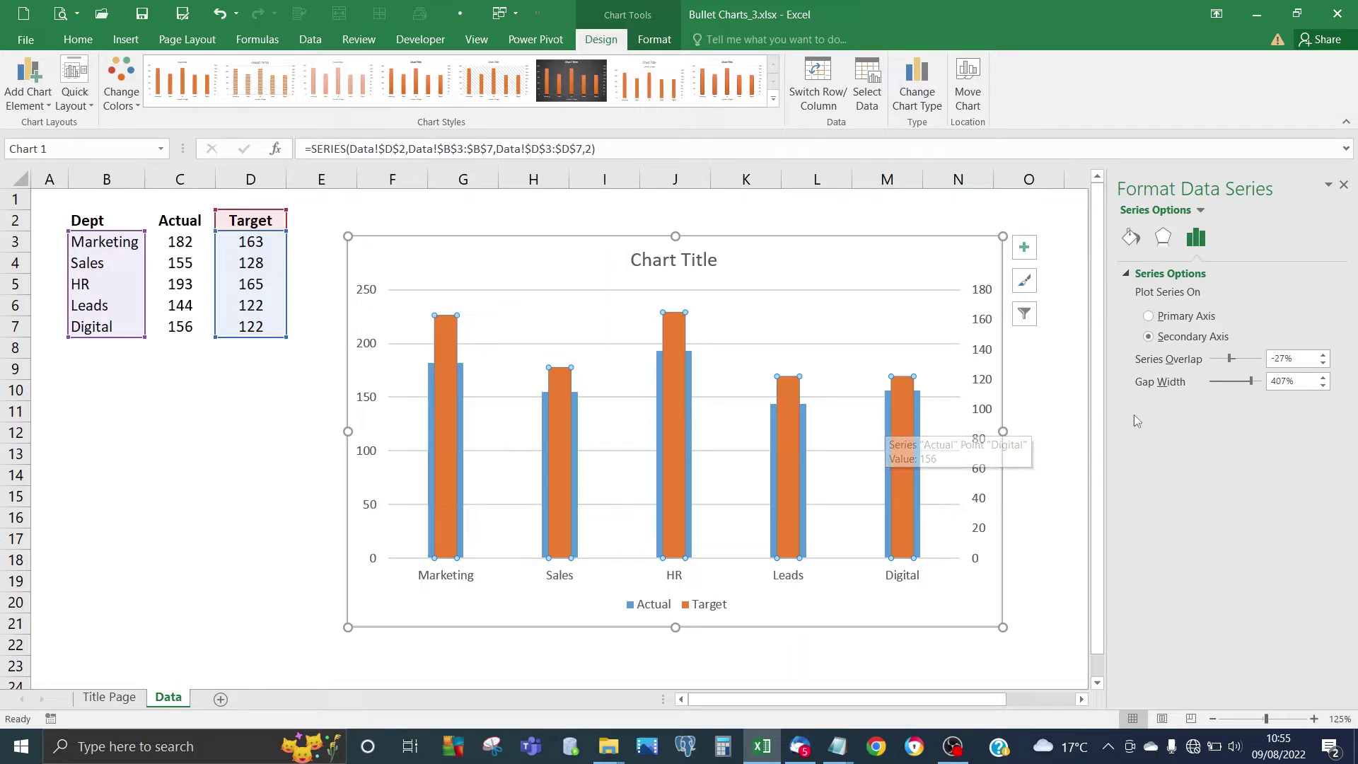
{"action": "left_click_drag", "start_coordinate": [1254, 389], "coordinate": [1257, 387]}
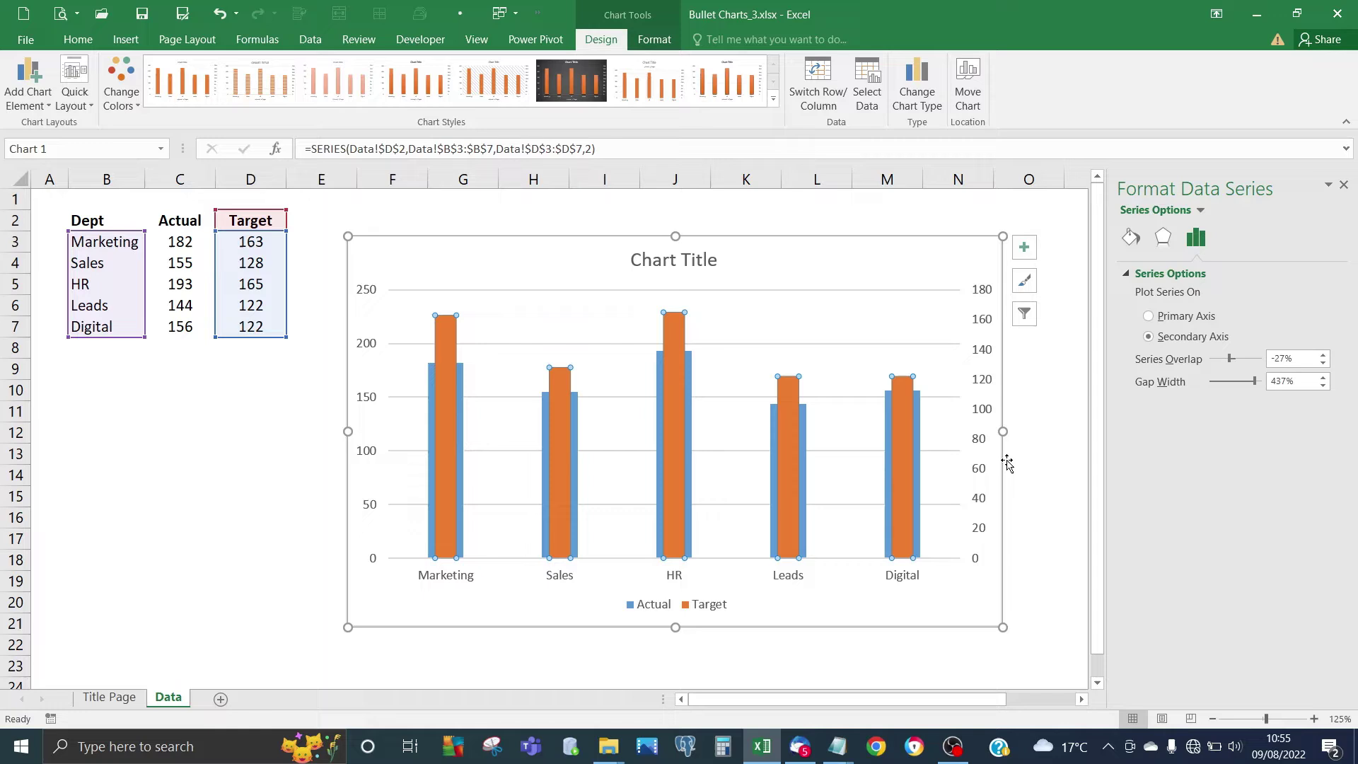
Lower Actual's Gap Width to 140% and Target's to 371%, keeping Target narrower
{"action": "left_click", "coordinate": [890, 437]}
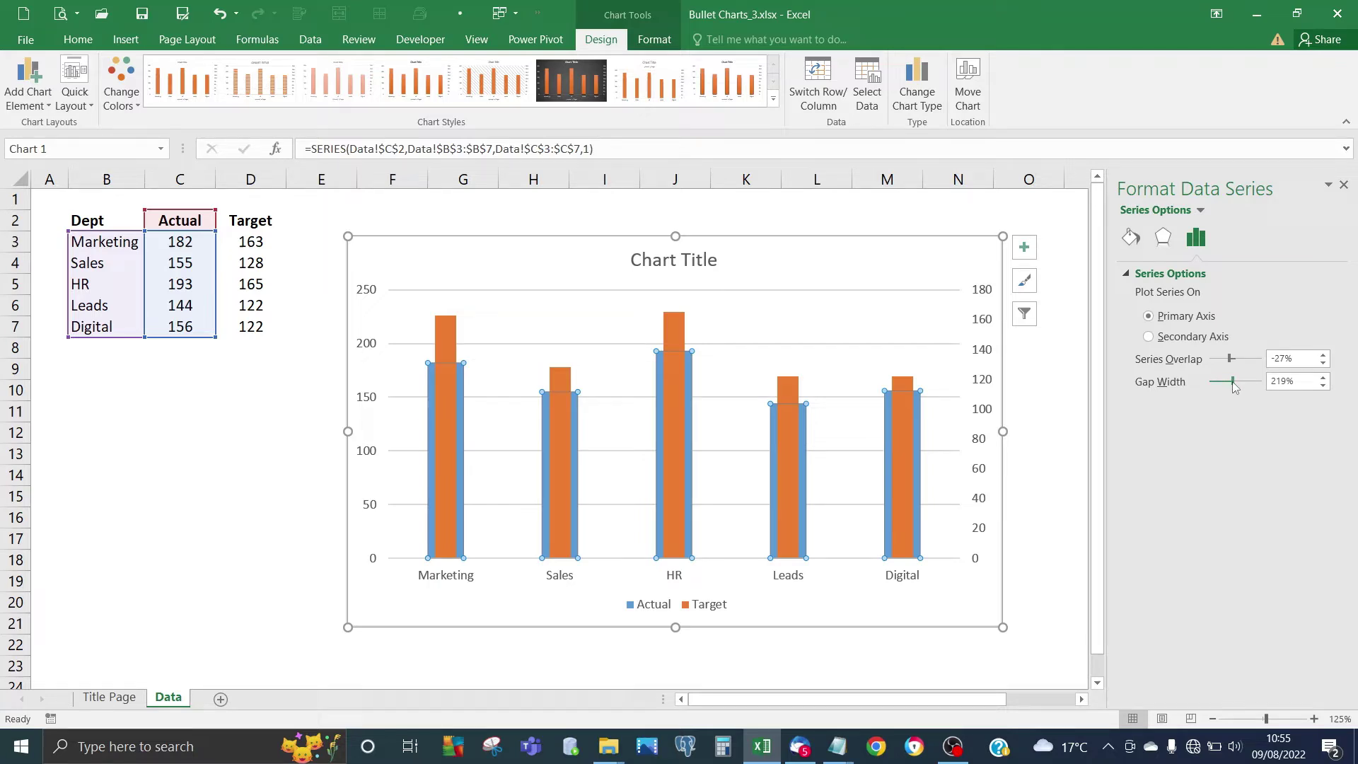
{"action": "left_click_drag", "start_coordinate": [1231, 384], "coordinate": [1226, 386]}
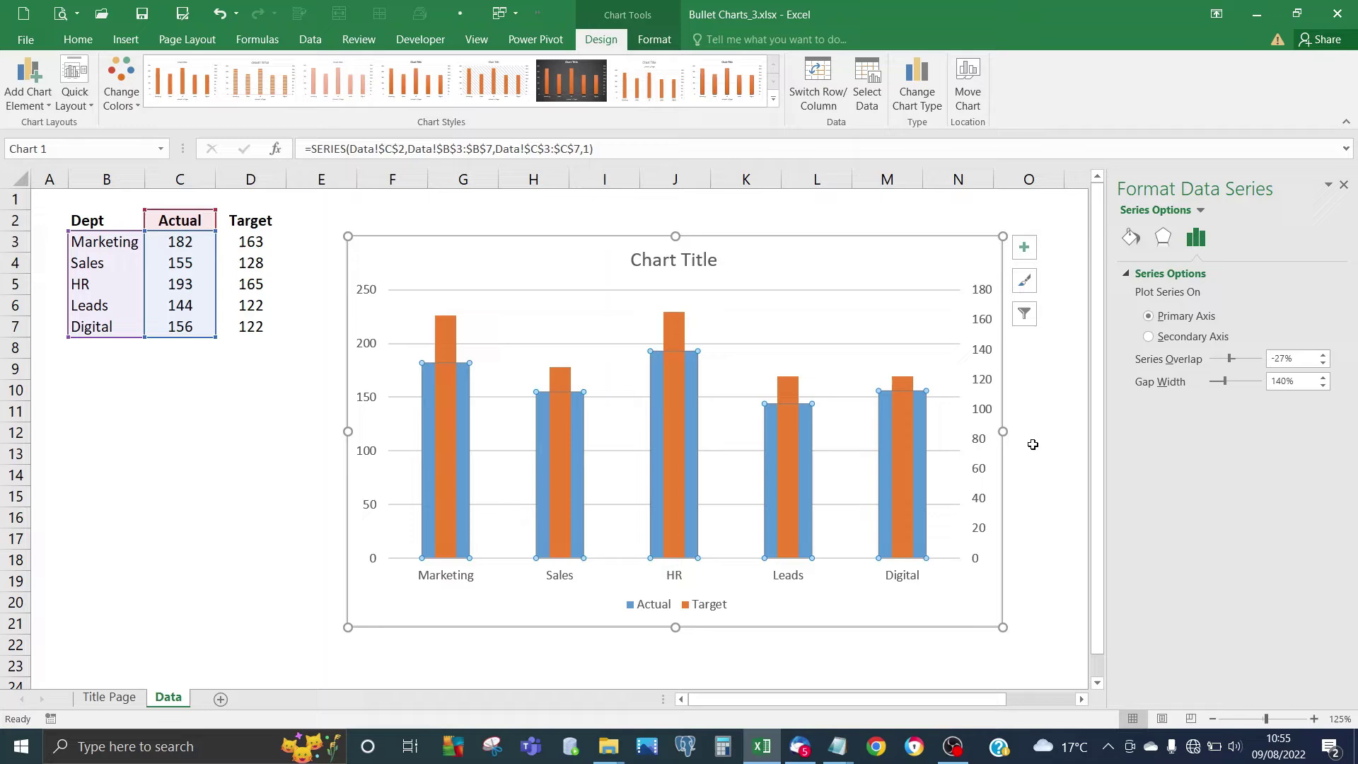
{"action": "left_click", "coordinate": [903, 445]}
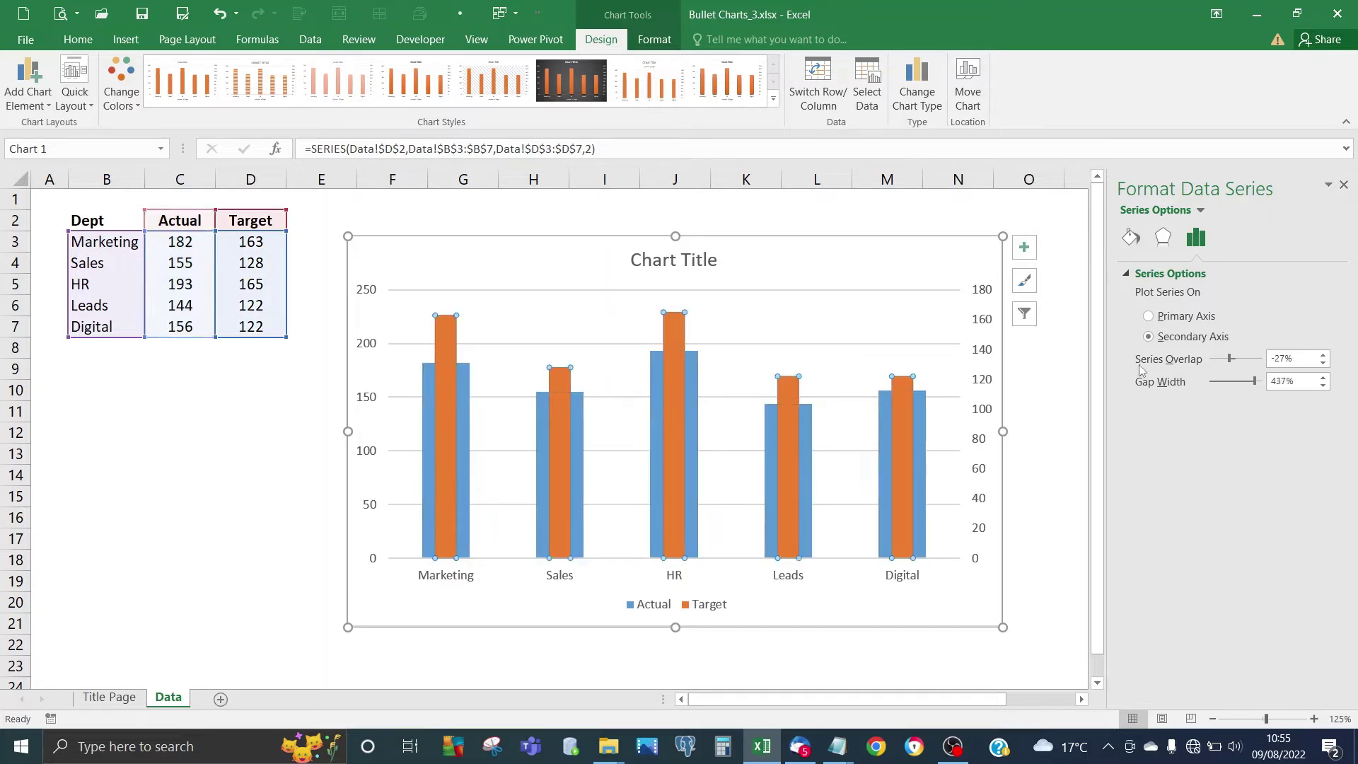
{"action": "left_click_drag", "start_coordinate": [1258, 387], "coordinate": [1252, 385]}
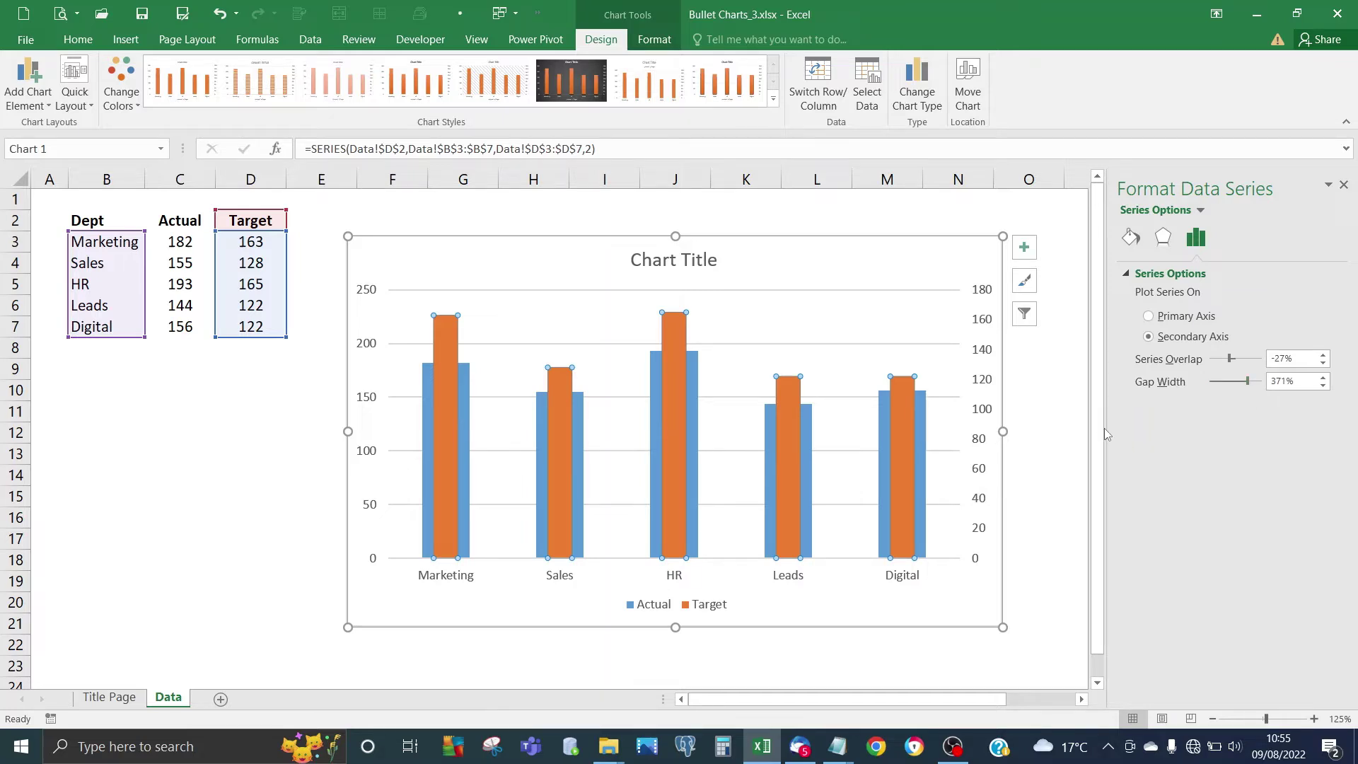
{"action": "left_click", "coordinate": [1058, 399]}
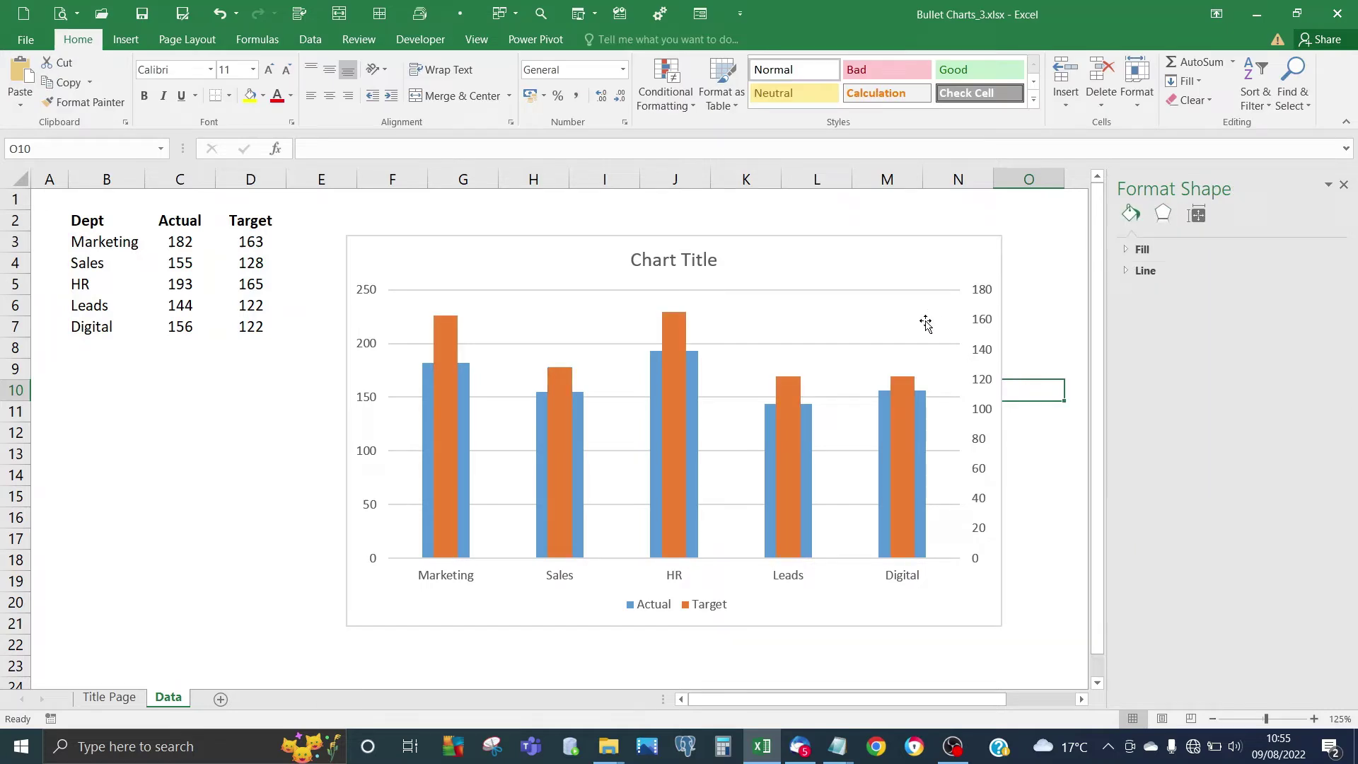
Remove the chart title and place the legend at the top of the chart
{"action": "left_click", "coordinate": [892, 309]}
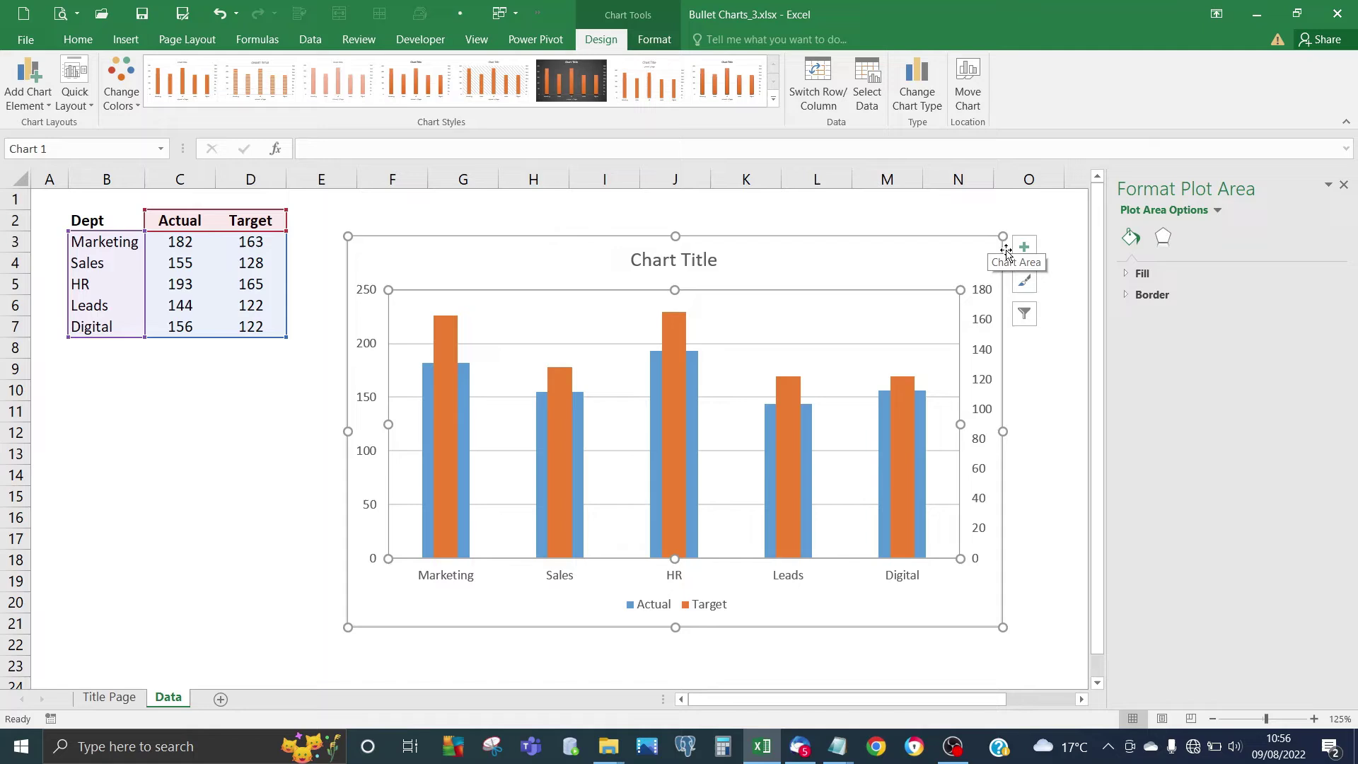
{"action": "left_click", "coordinate": [1344, 185]}
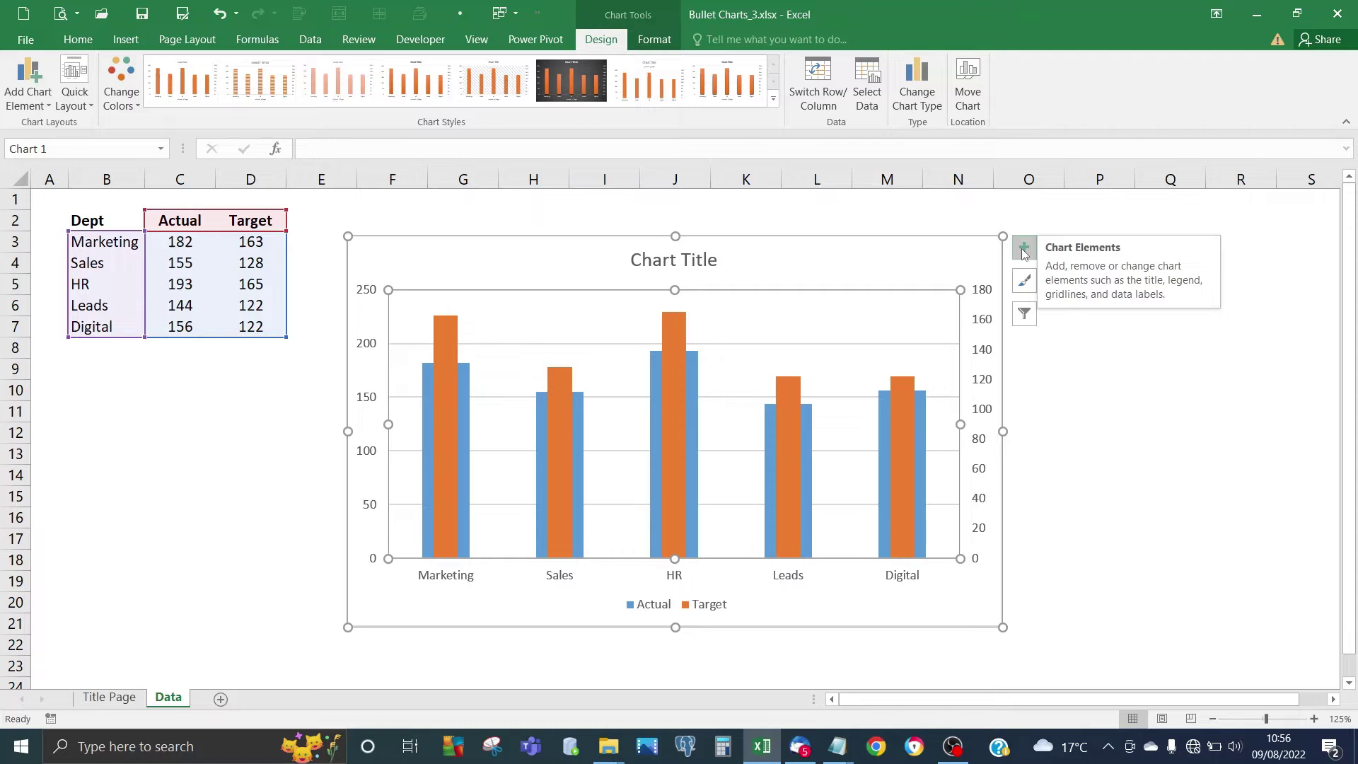
{"action": "left_click", "coordinate": [1024, 249]}
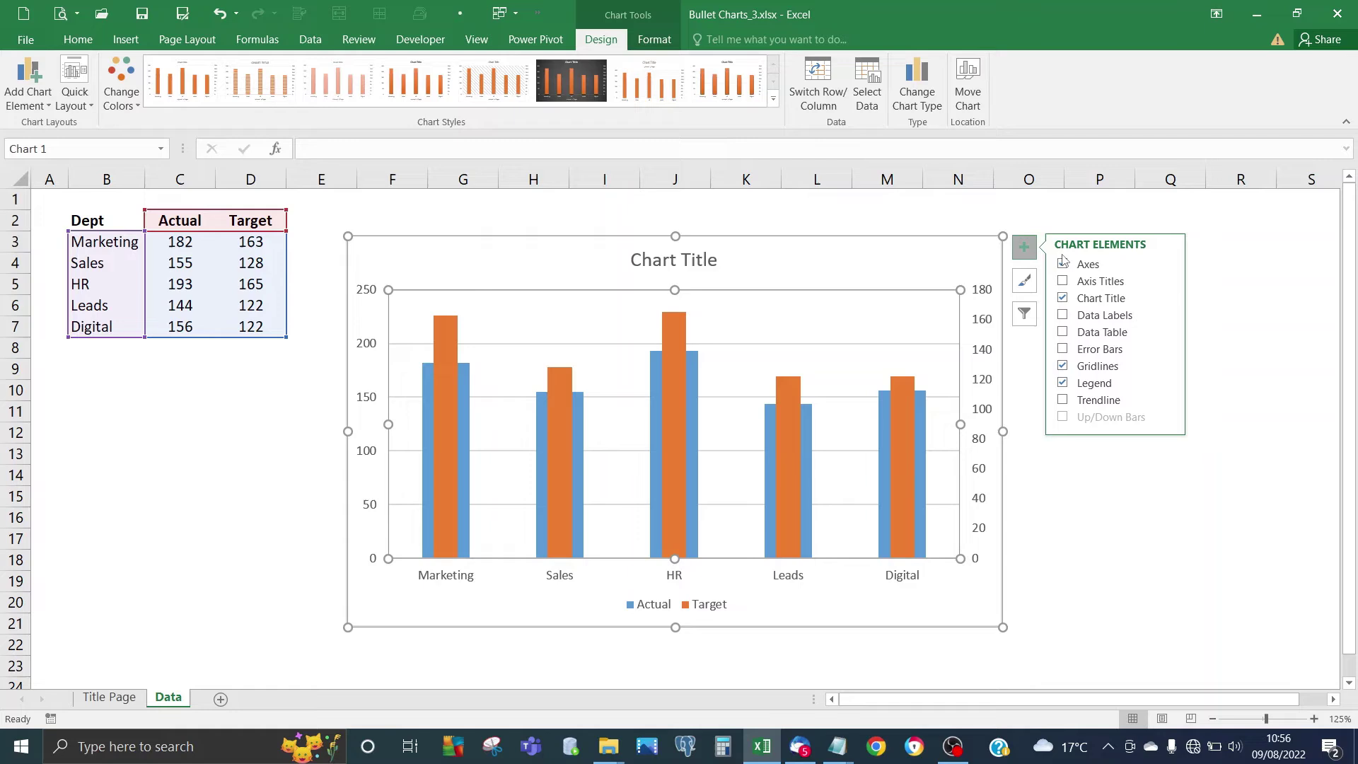
{"action": "left_click", "coordinate": [1063, 298]}
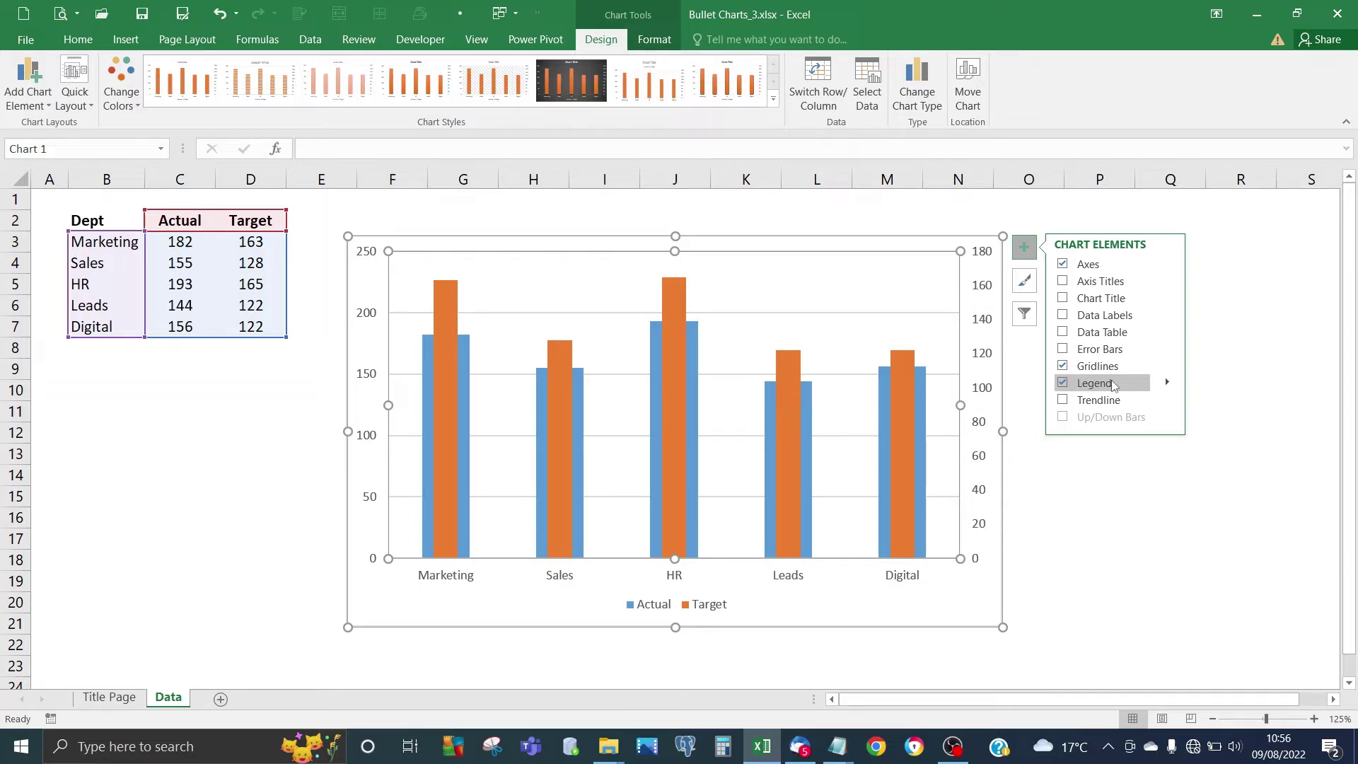
{"action": "left_click", "coordinate": [1167, 387]}
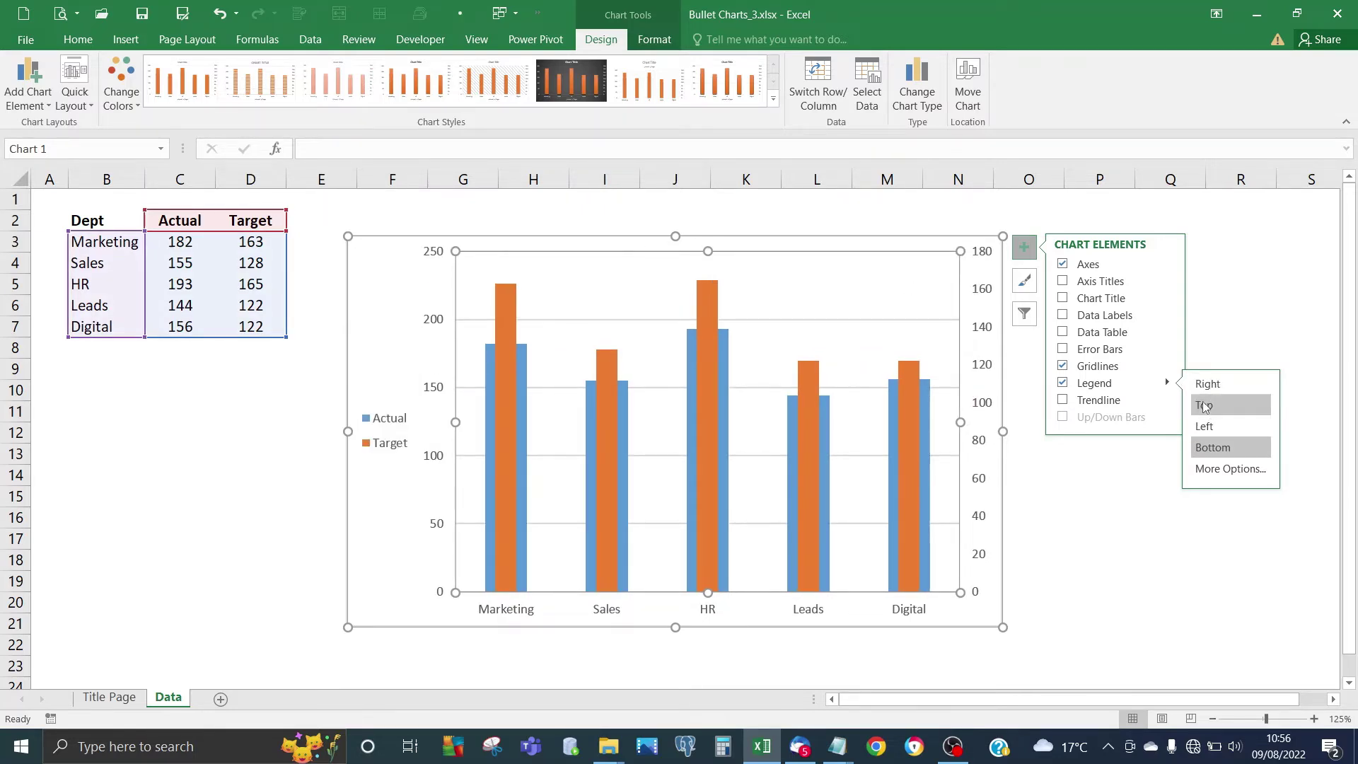
{"action": "left_click", "coordinate": [1205, 405]}
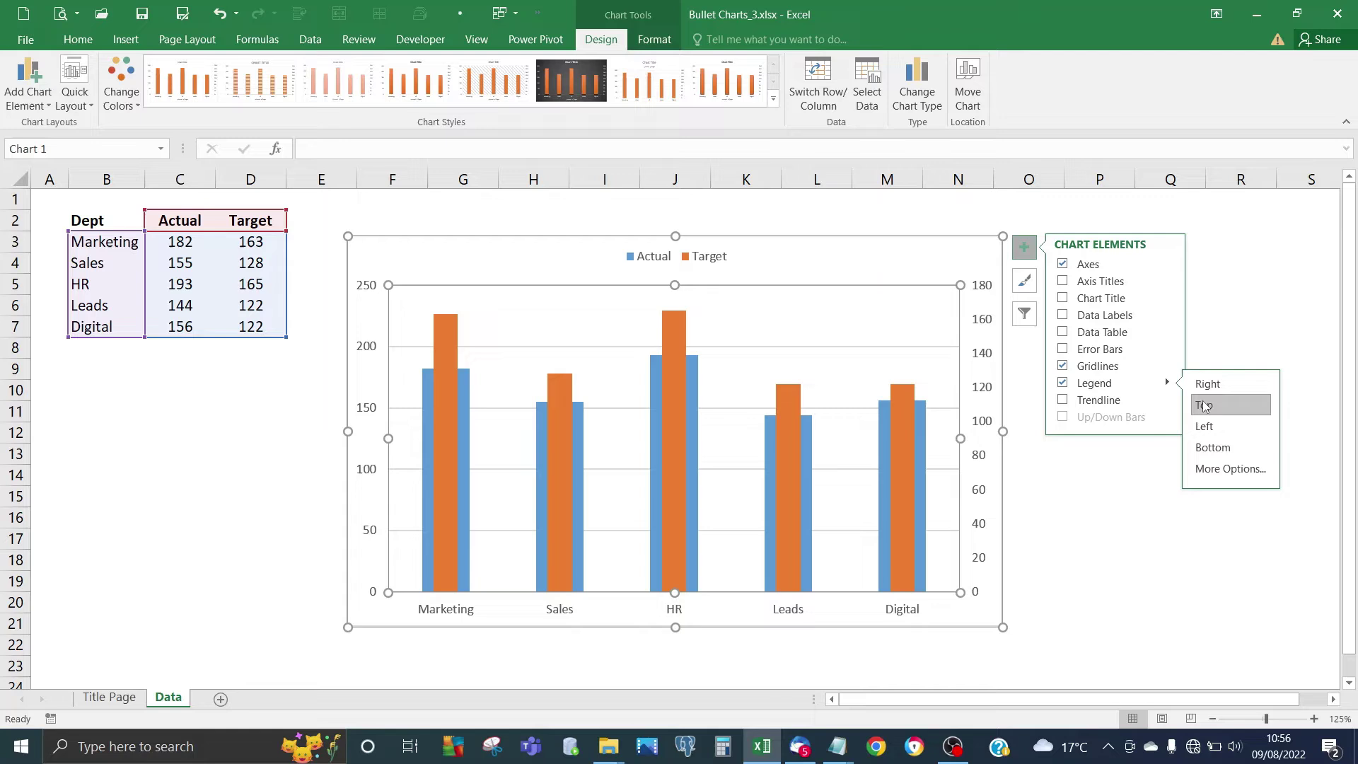
Bring up Format Axis settings for the right-hand secondary value axis
{"action": "left_click", "coordinate": [982, 291]}
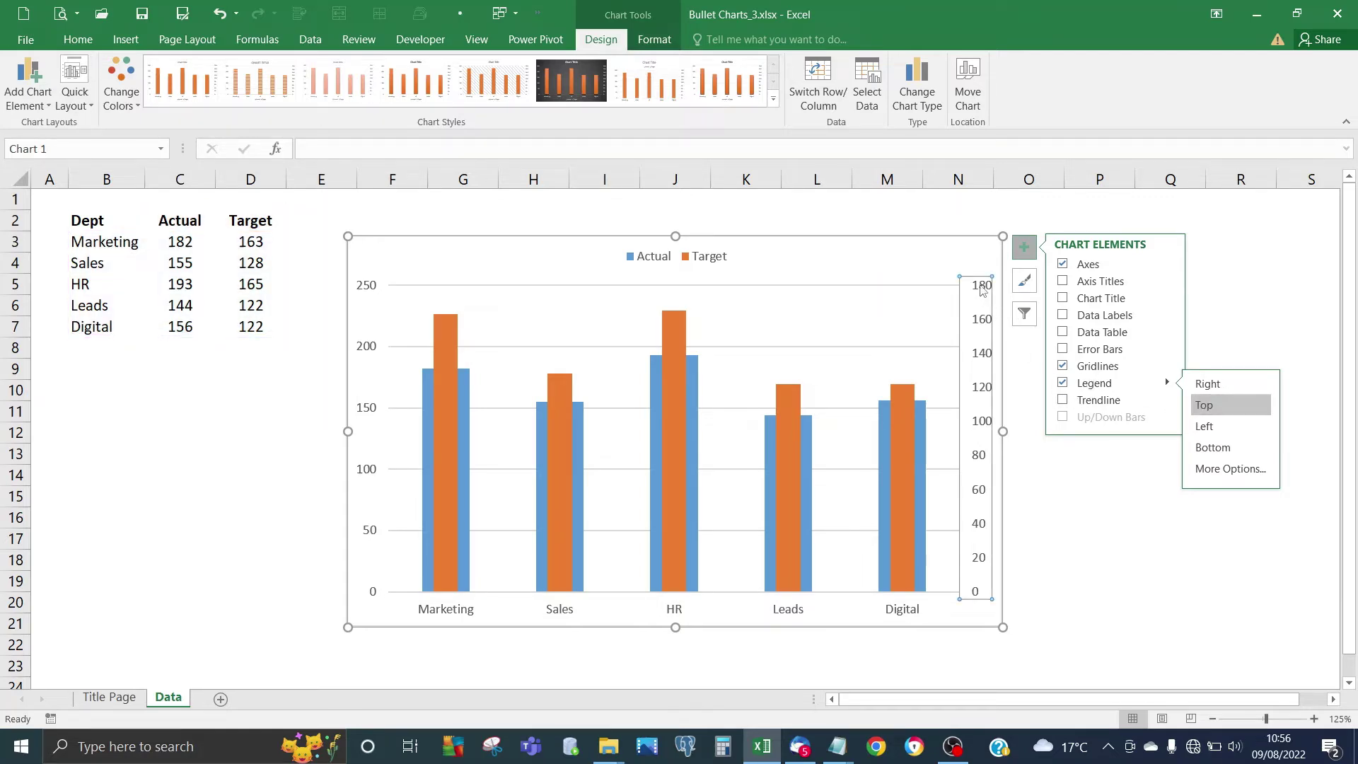
{"action": "double_click", "coordinate": [982, 291]}
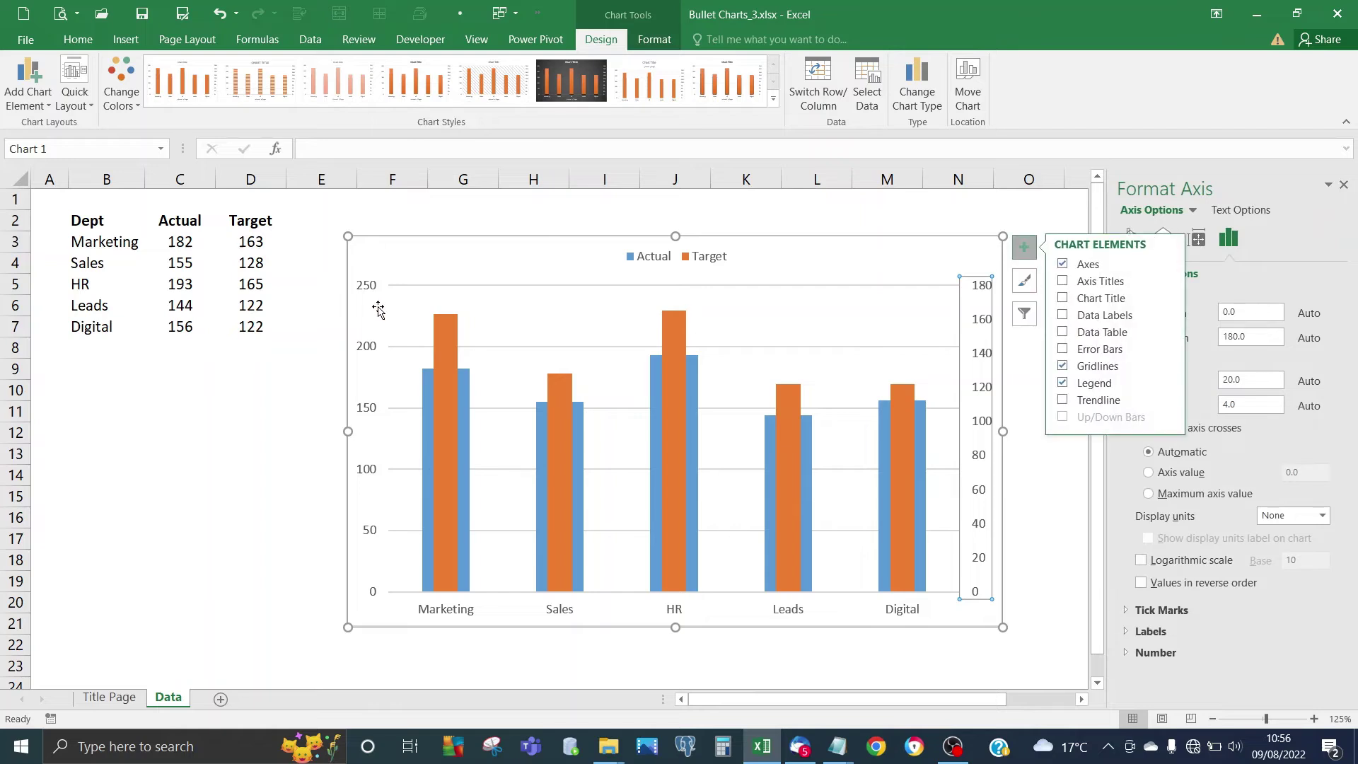
Compare the bounds of the left 0–250 axis with the right-hand axis
{"action": "left_click", "coordinate": [370, 291]}
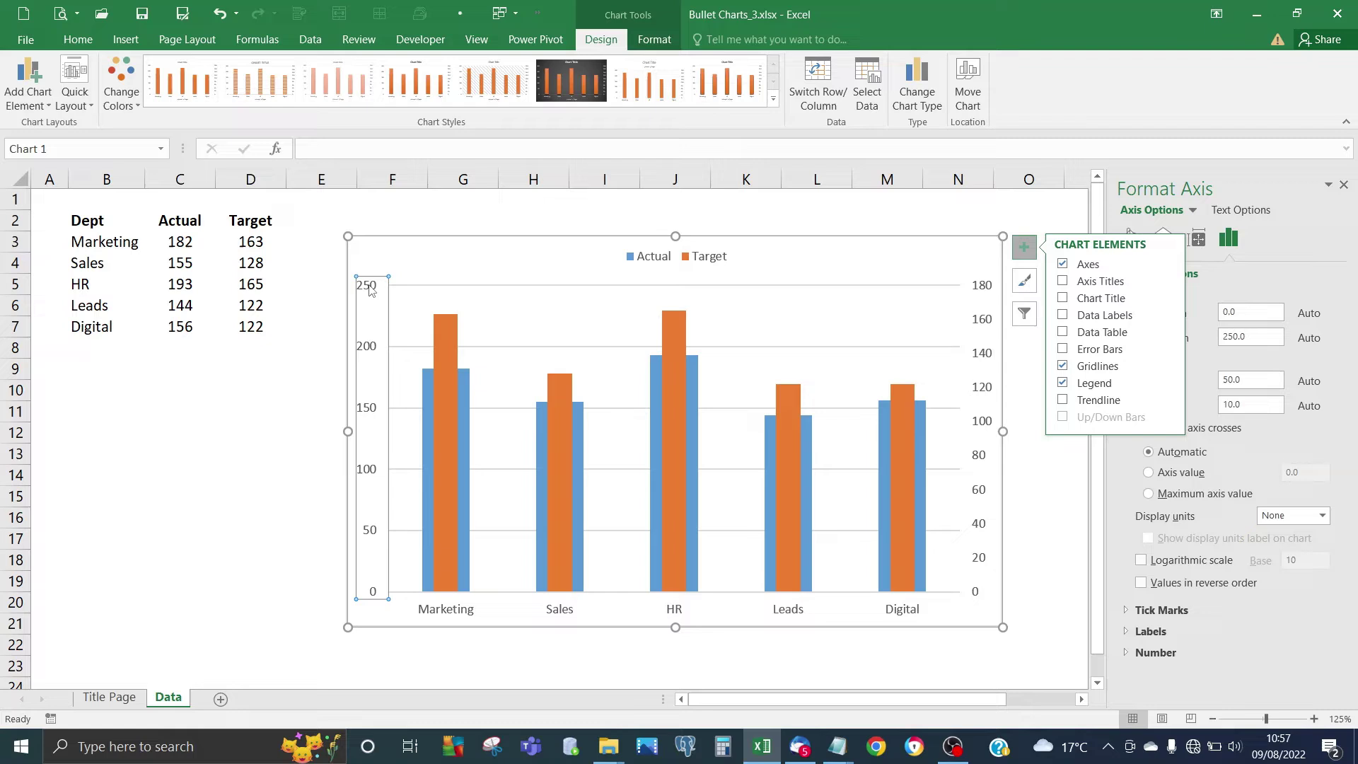
{"action": "left_click", "coordinate": [982, 292]}
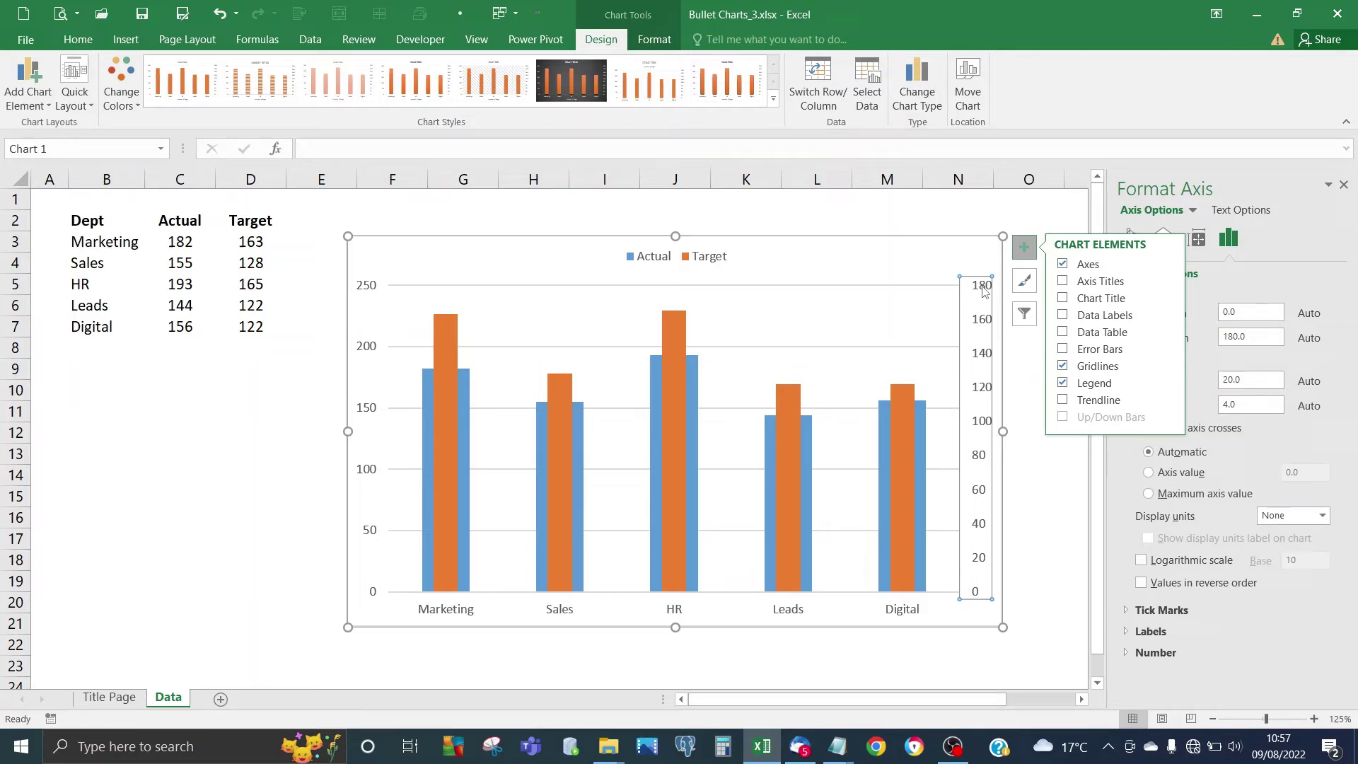
{"action": "left_click", "coordinate": [368, 294]}
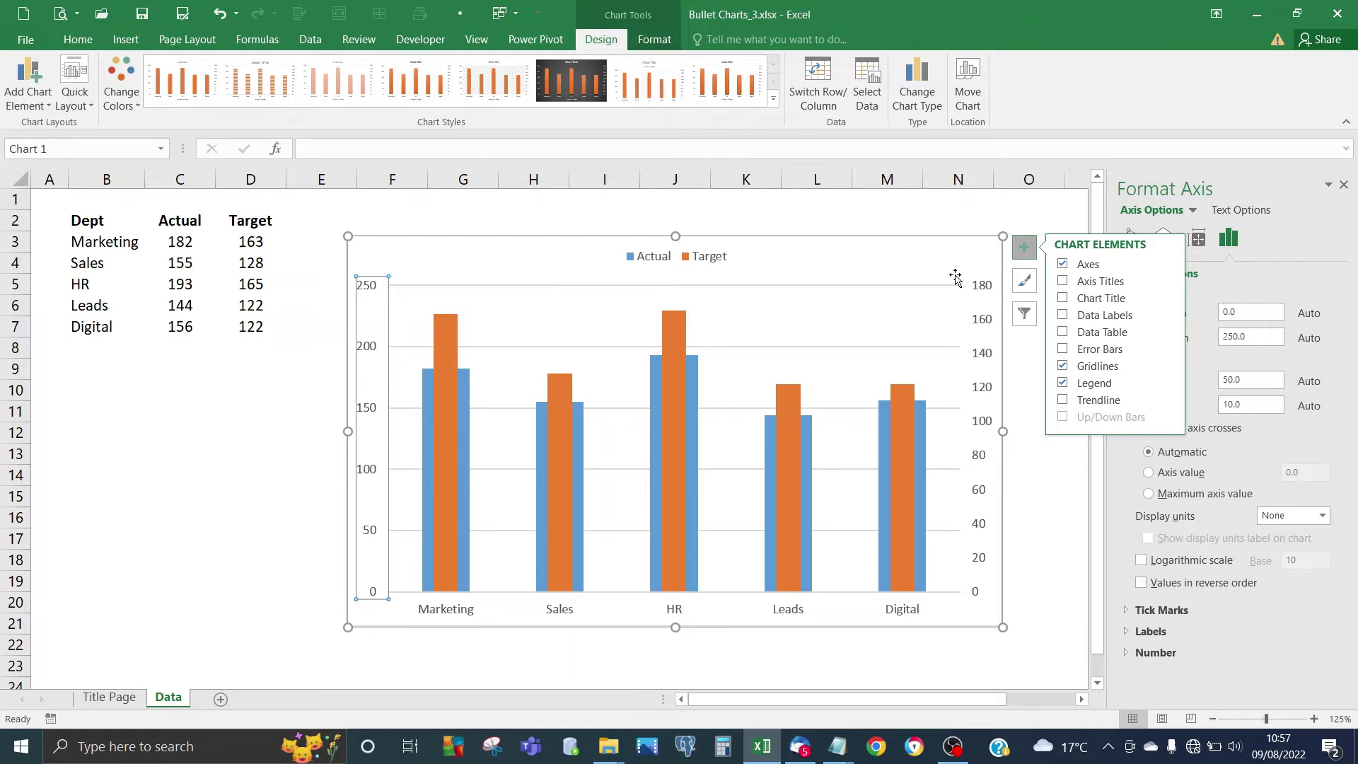
{"action": "left_click", "coordinate": [985, 288]}
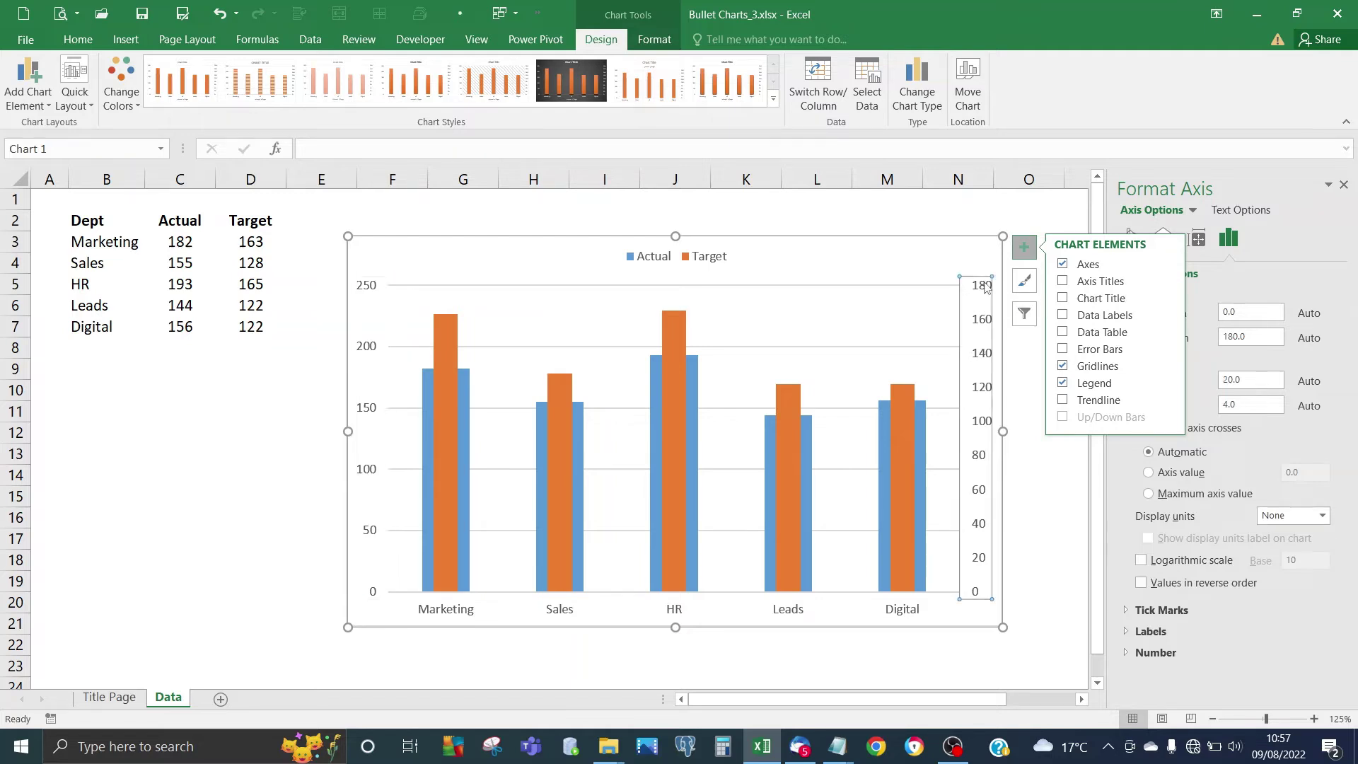
{"action": "left_click", "coordinate": [1022, 353]}
{"action": "left_click", "coordinate": [979, 290]}
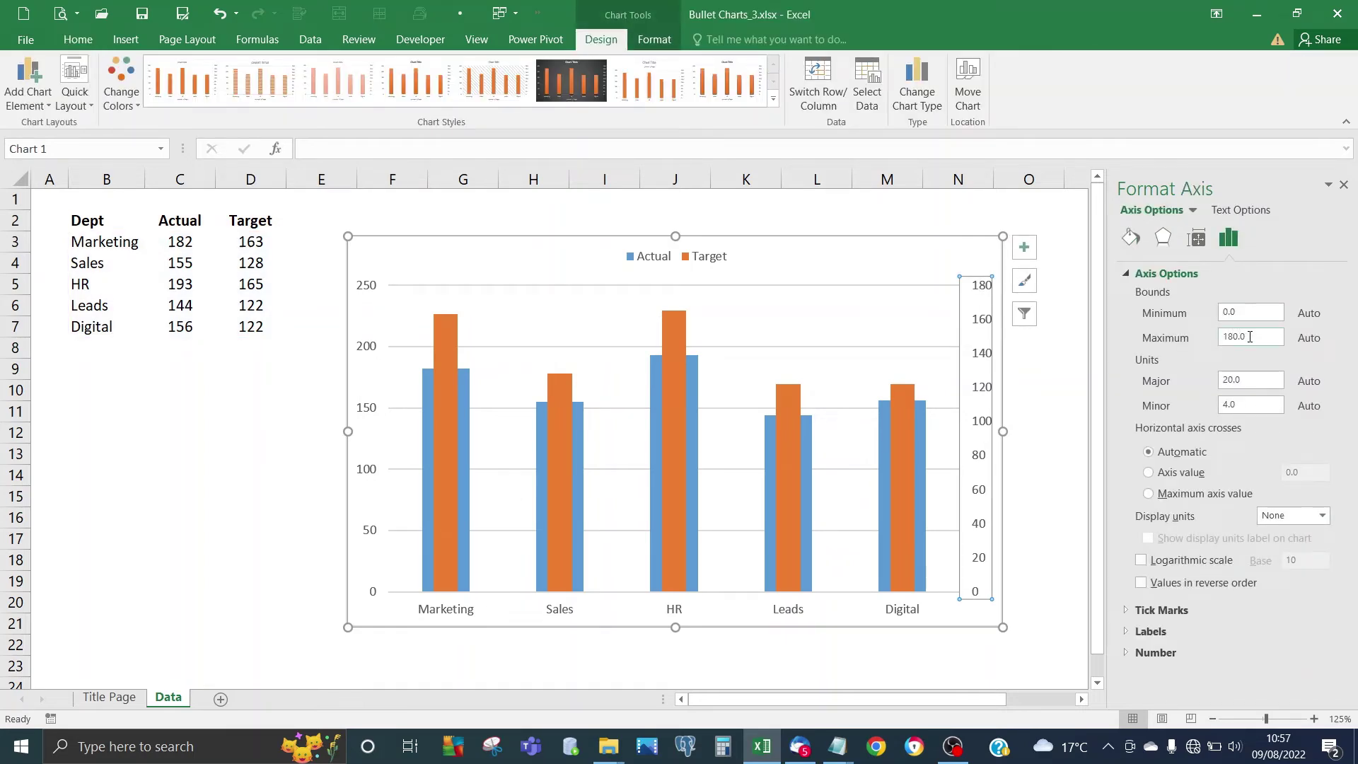
Set the secondary axis maximum to 250 so Target matches Actual's scale
{"action": "left_click", "coordinate": [1251, 337]}
{"action": "left_click_drag", "start_coordinate": [1250, 340], "coordinate": [1219, 338]}
{"action": "type", "text": "25"}
{"action": "type", "text": "0"}
{"action": "key", "text": "Return"}
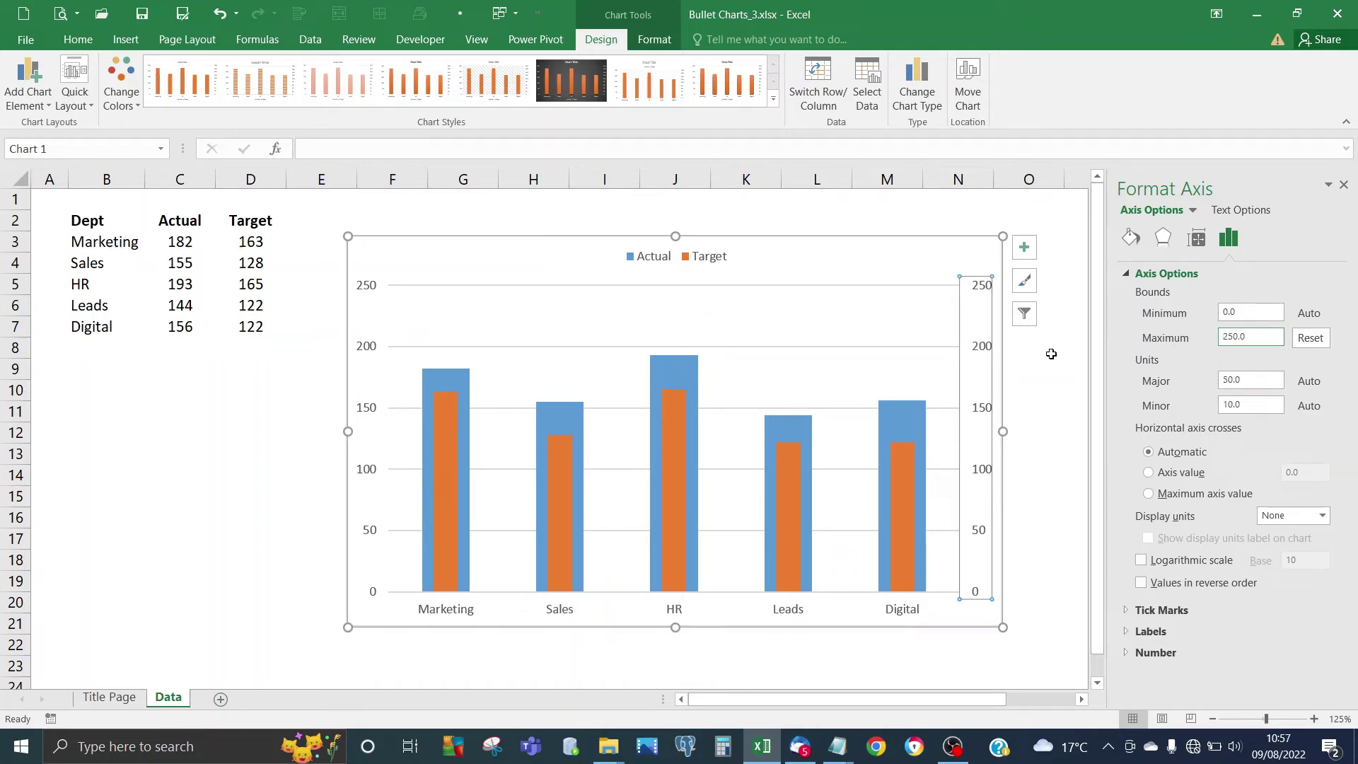
{"action": "left_click", "coordinate": [1050, 354]}
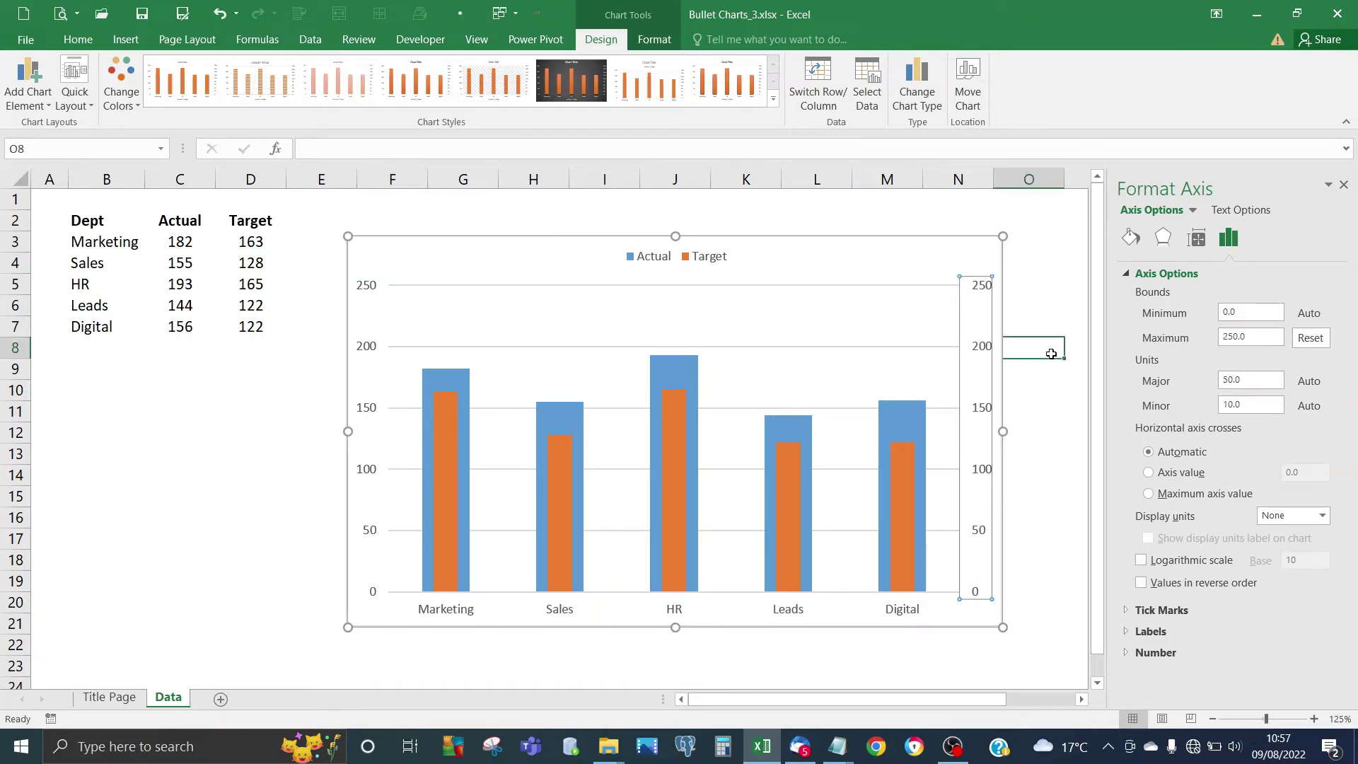
Add data labels showing values on both the Actual and Target columns
{"action": "left_click", "coordinate": [1344, 186]}
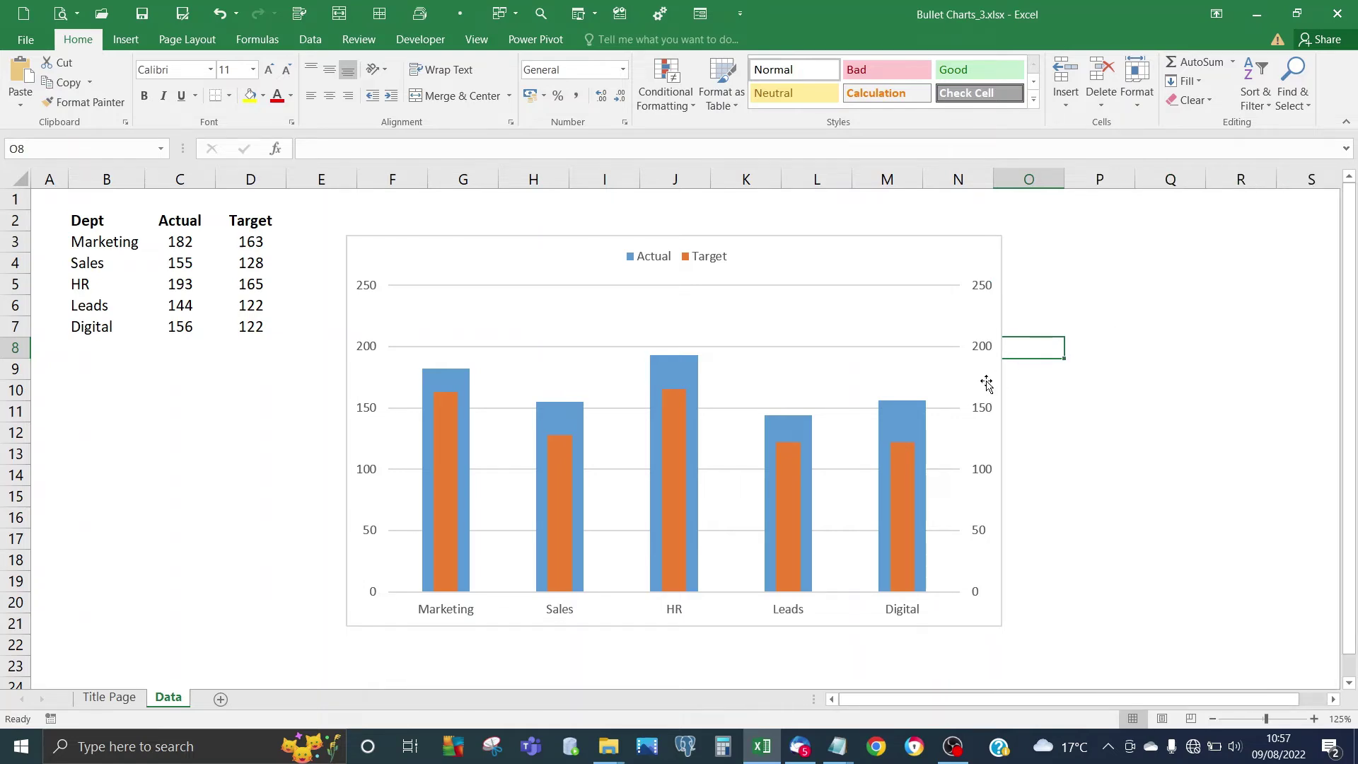
{"action": "left_click", "coordinate": [898, 378]}
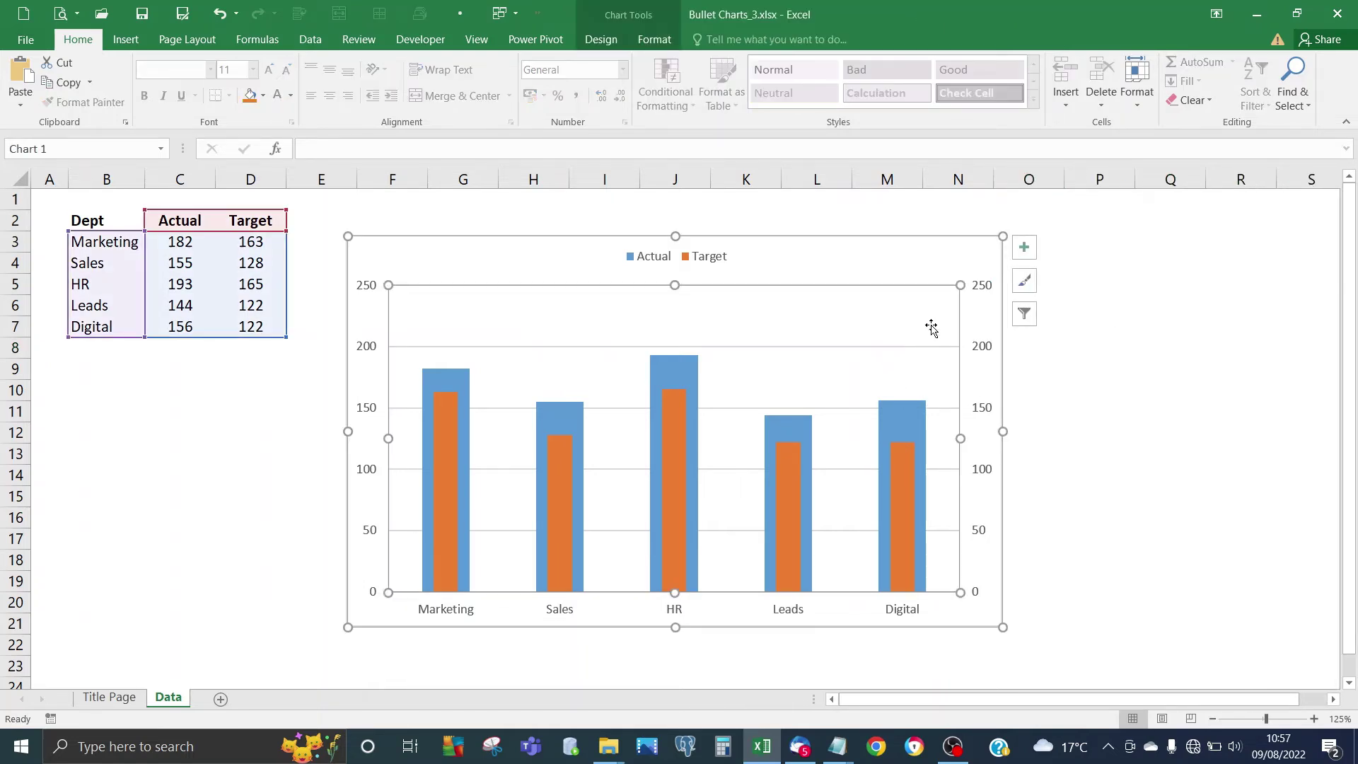
{"action": "left_click", "coordinate": [1025, 251]}
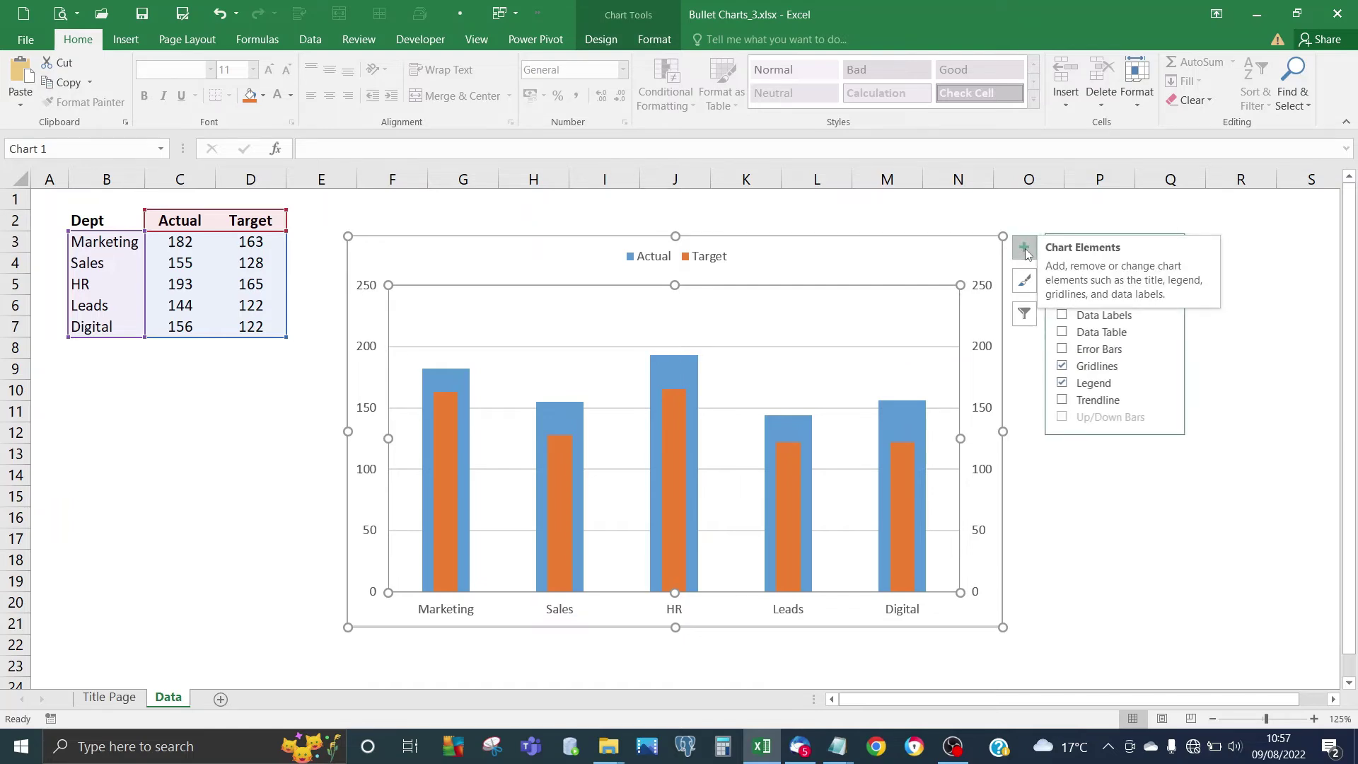
{"action": "left_click", "coordinate": [1115, 298]}
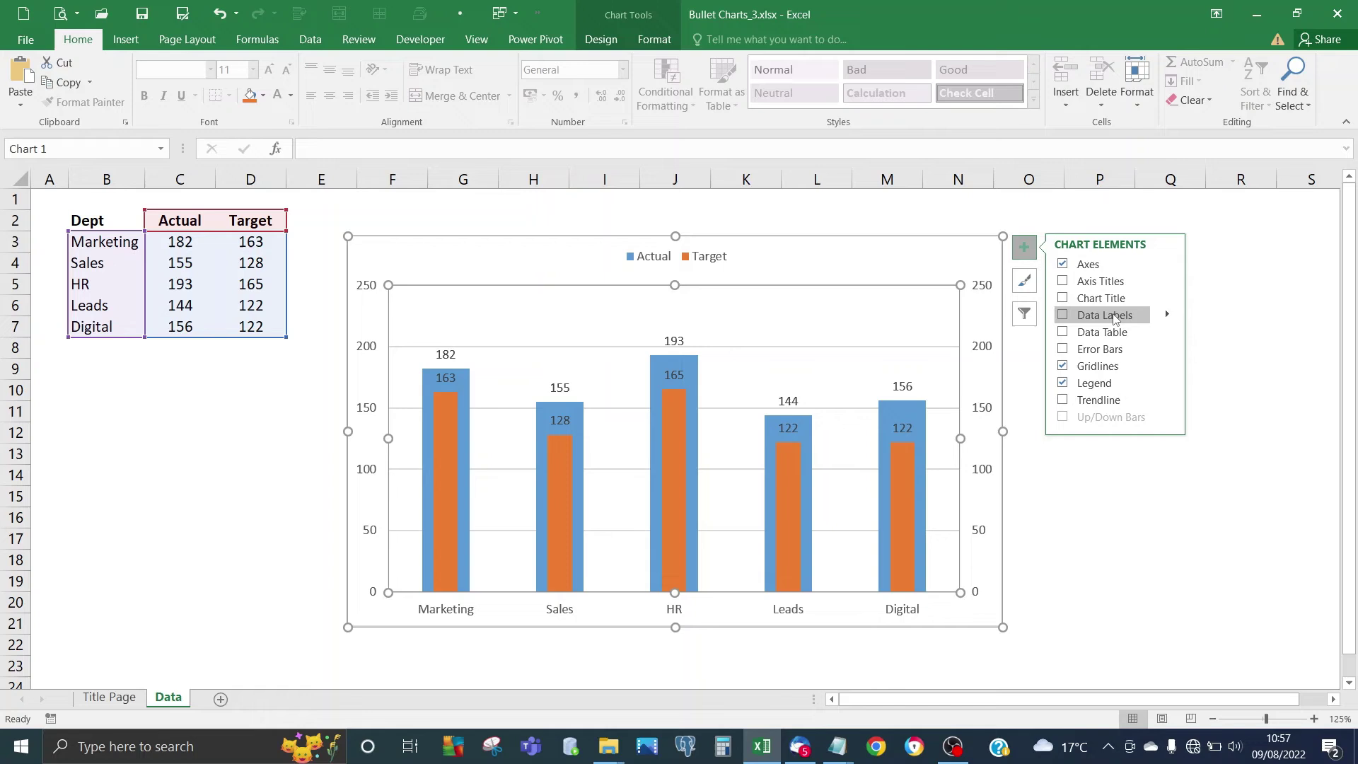
{"action": "left_click", "coordinate": [1064, 315]}
{"action": "left_click", "coordinate": [1069, 524]}
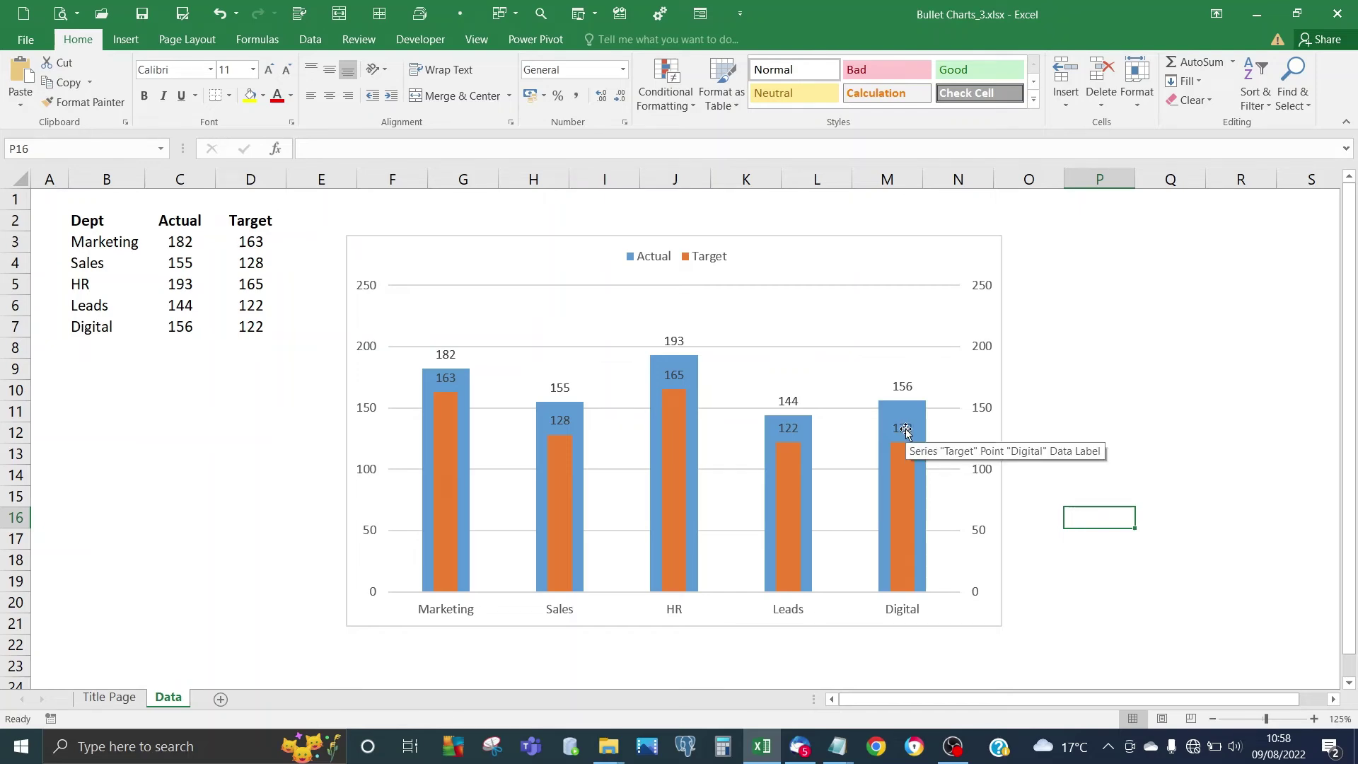
Position the Target data labels centered inside the orange columns
{"action": "left_click", "coordinate": [906, 435]}
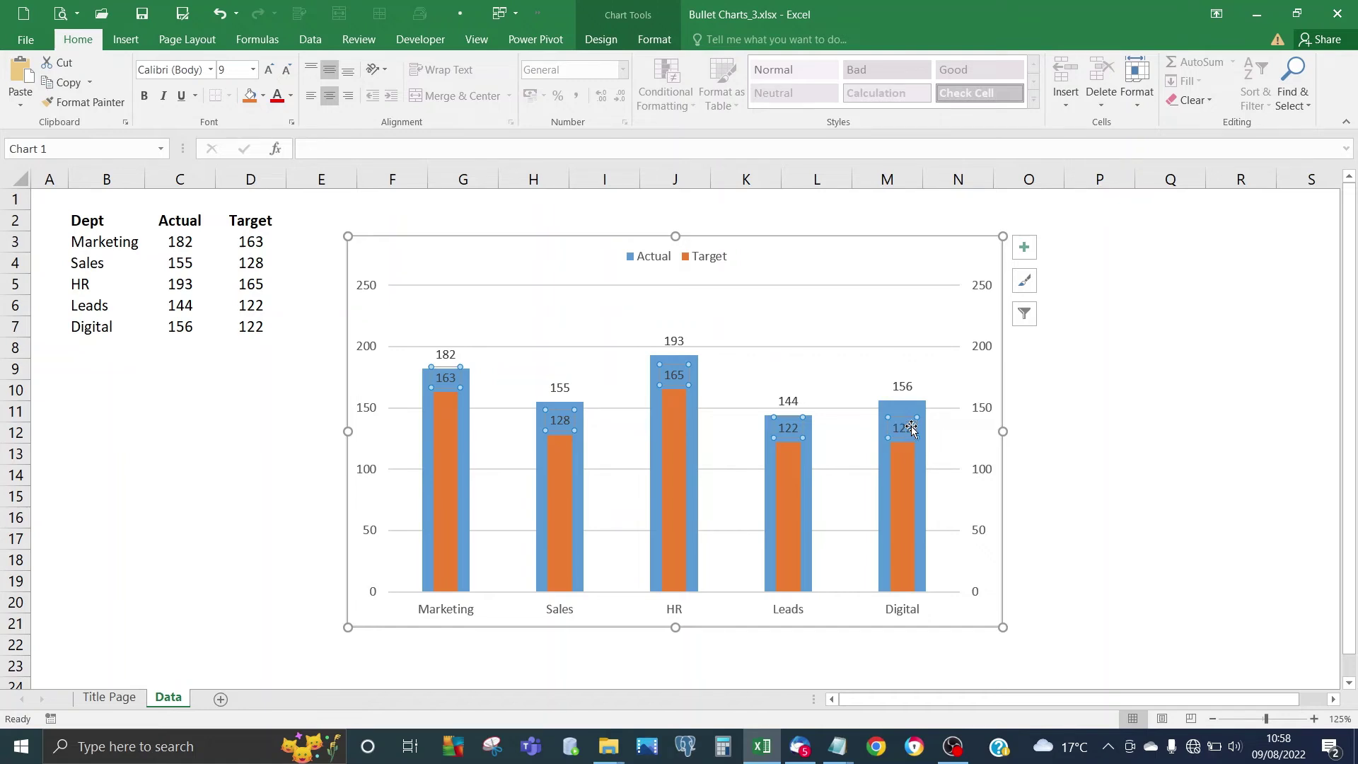
{"action": "left_click", "coordinate": [1026, 252]}
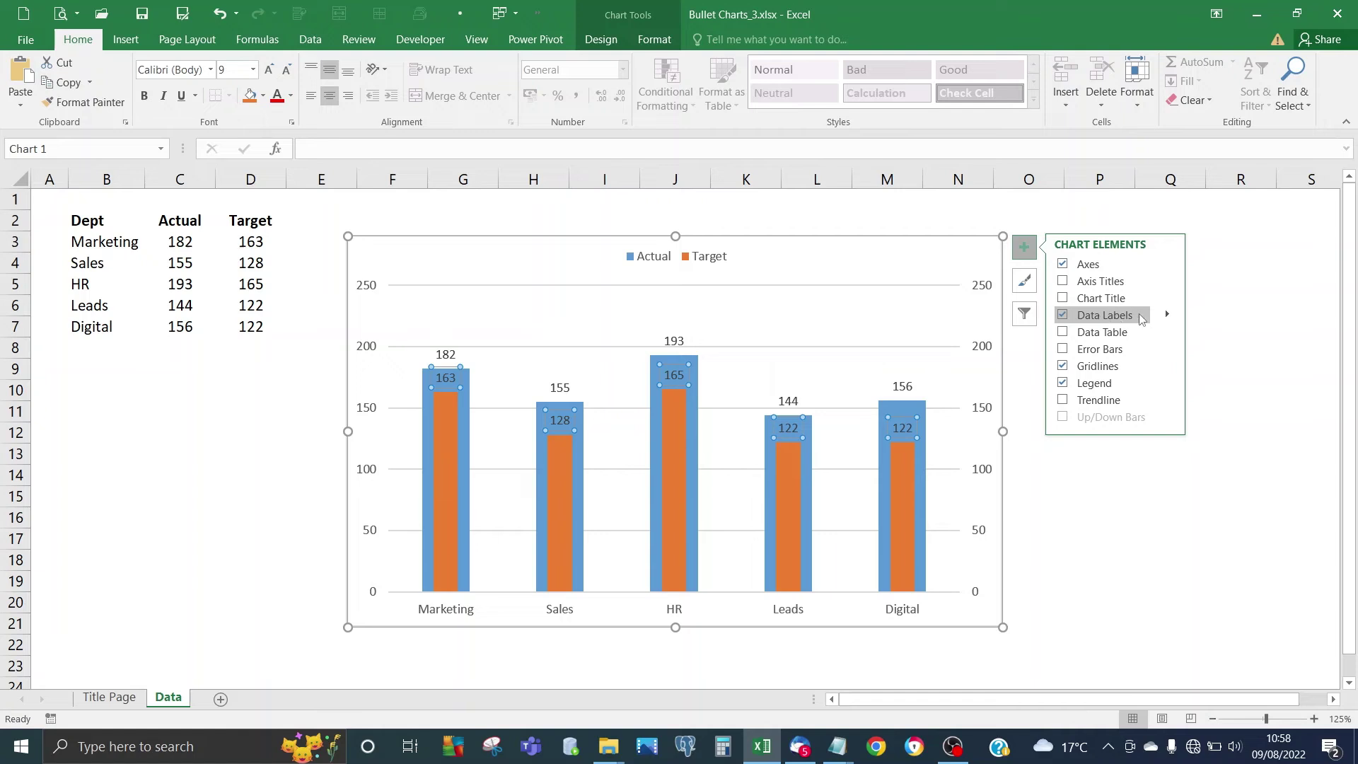
{"action": "left_click", "coordinate": [1168, 317]}
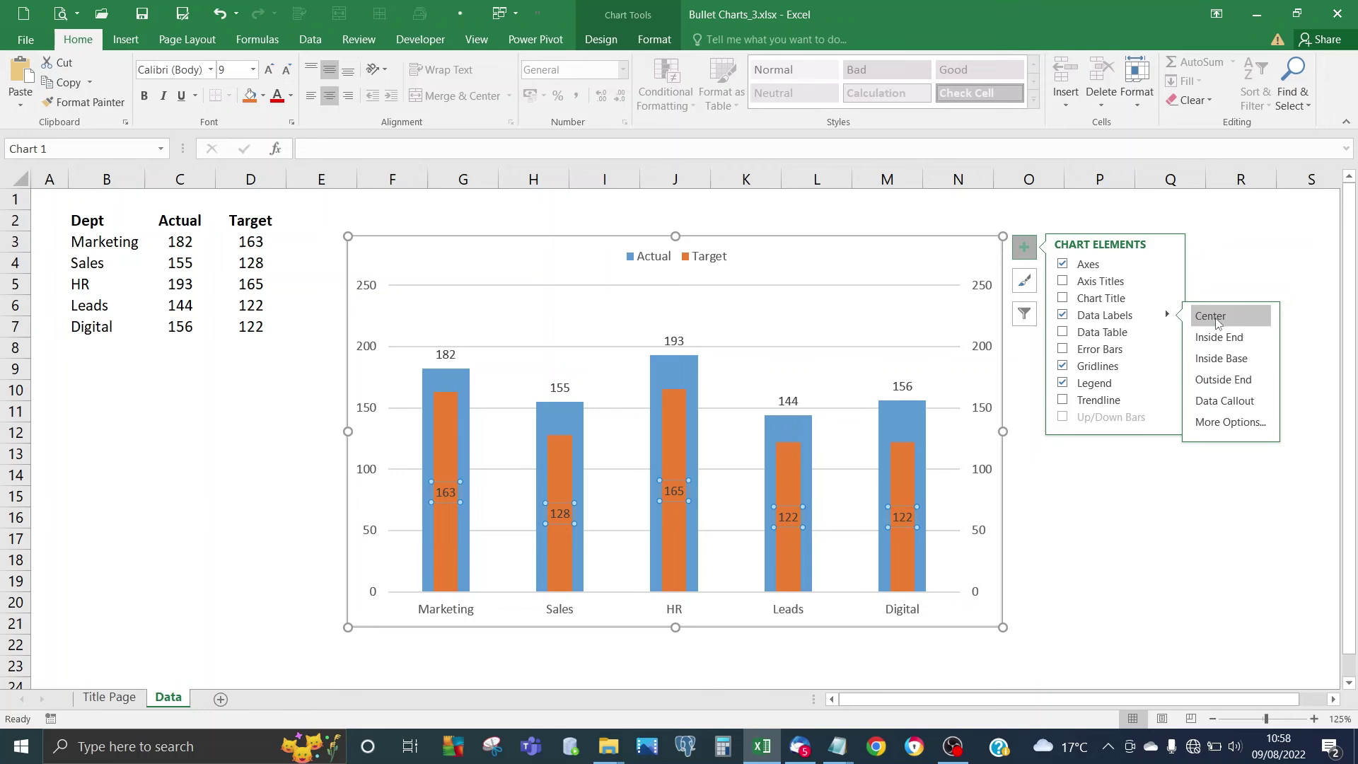
{"action": "left_click", "coordinate": [1131, 481]}
Make both the Target and Actual data labels bold
{"action": "left_click", "coordinate": [902, 518]}
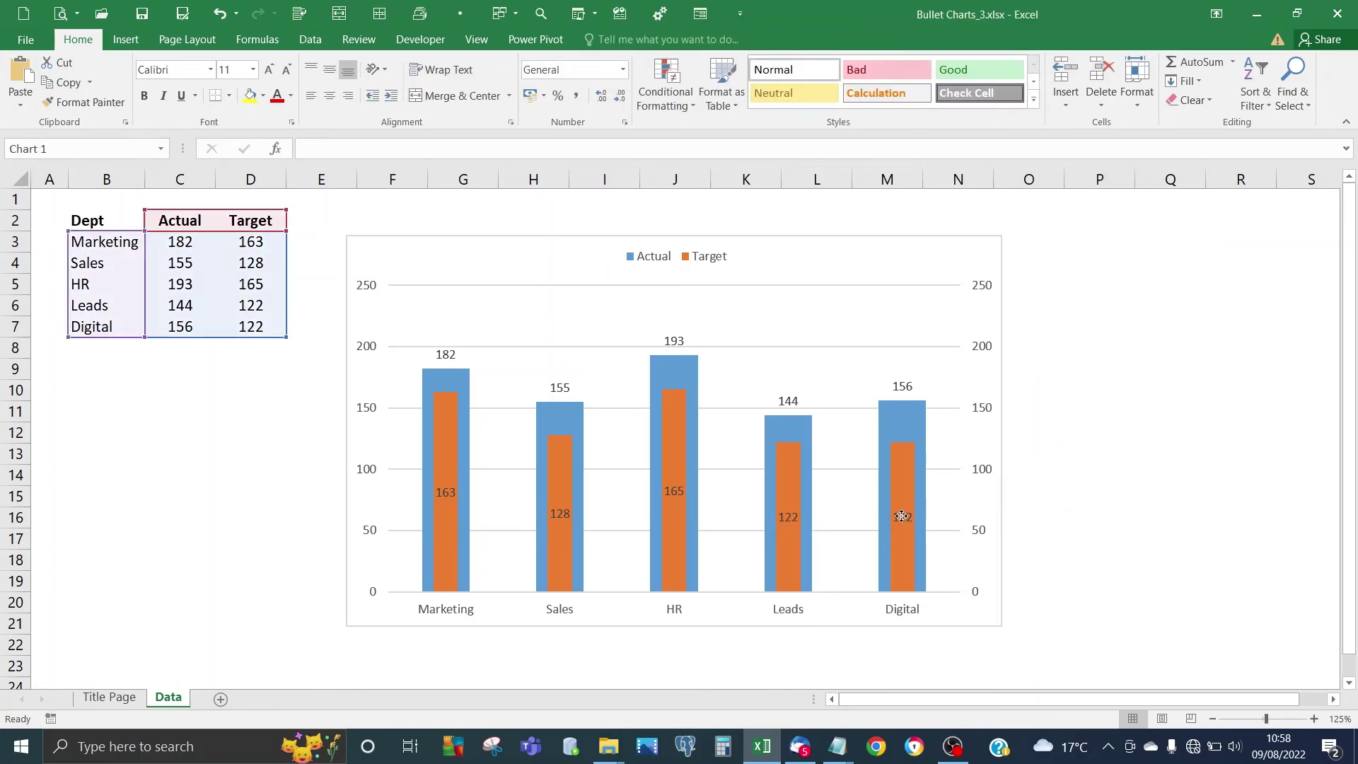
{"action": "key", "text": "ctrl+b"}
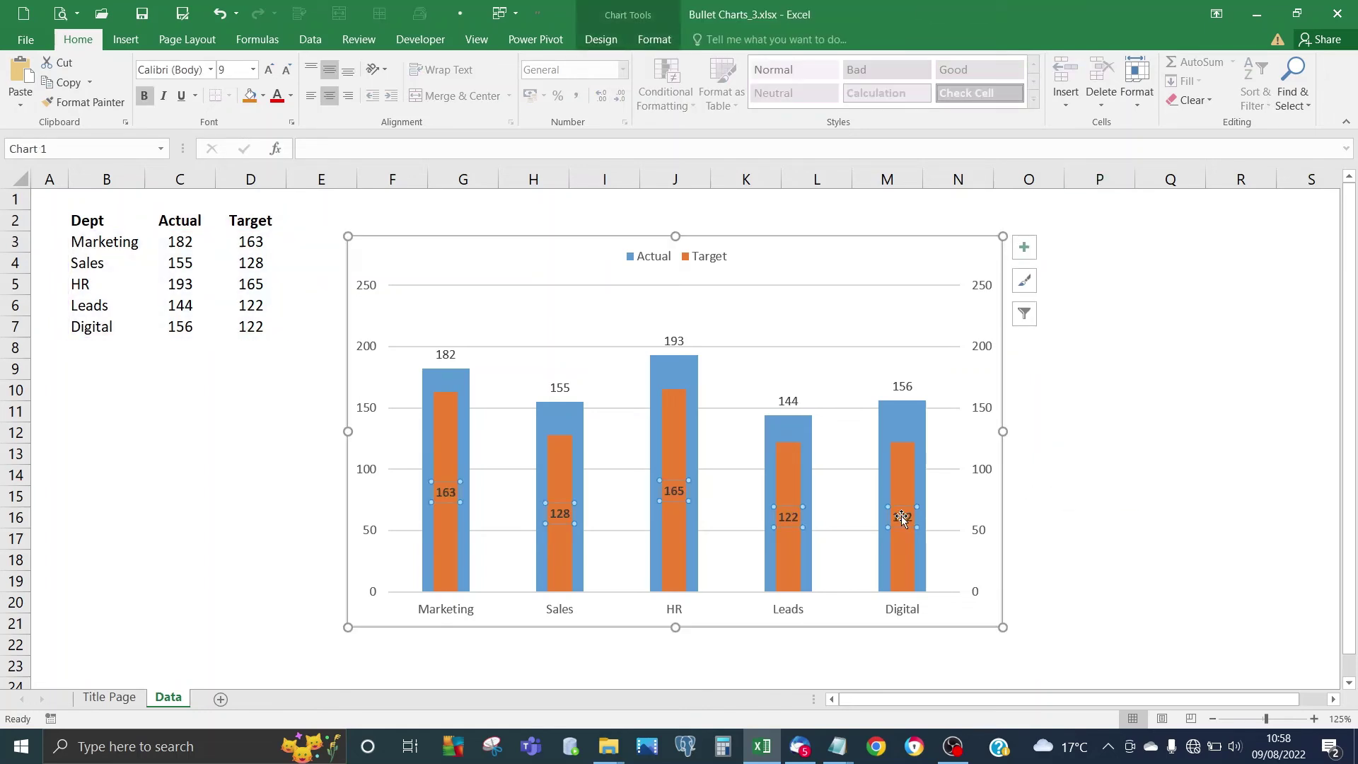
{"action": "left_click", "coordinate": [903, 384]}
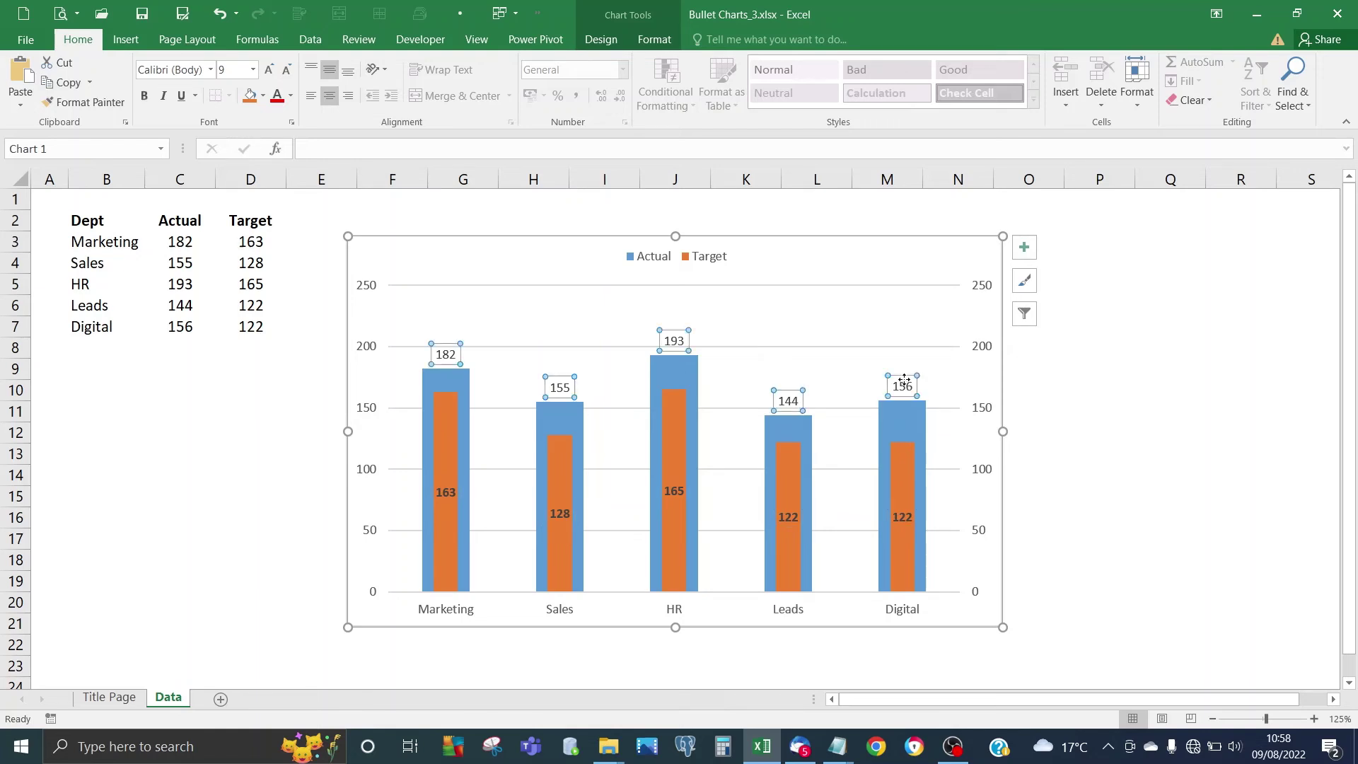
{"action": "key", "text": "ctrl+b"}
{"action": "left_click", "coordinate": [1061, 437]}
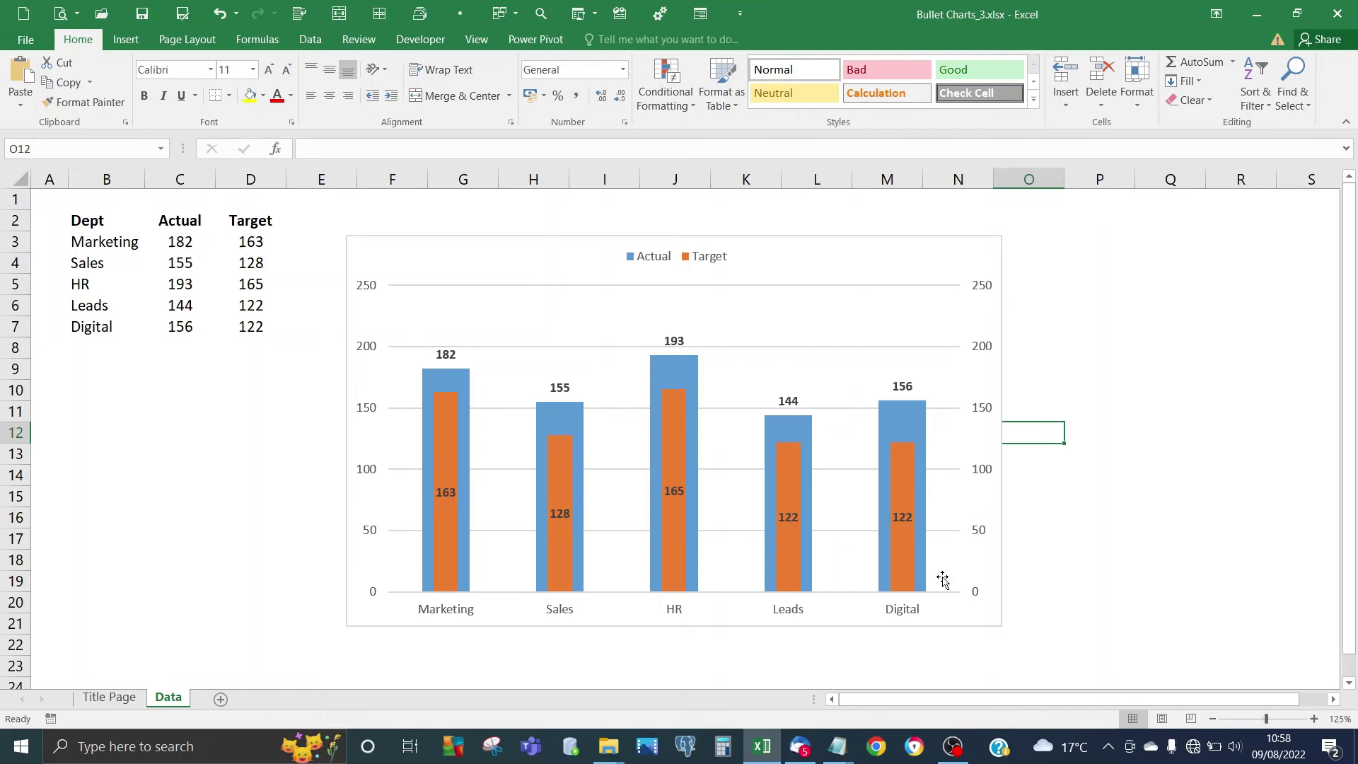
Make the department names on the horizontal axis bold at font size 12
{"action": "left_click", "coordinate": [906, 616]}
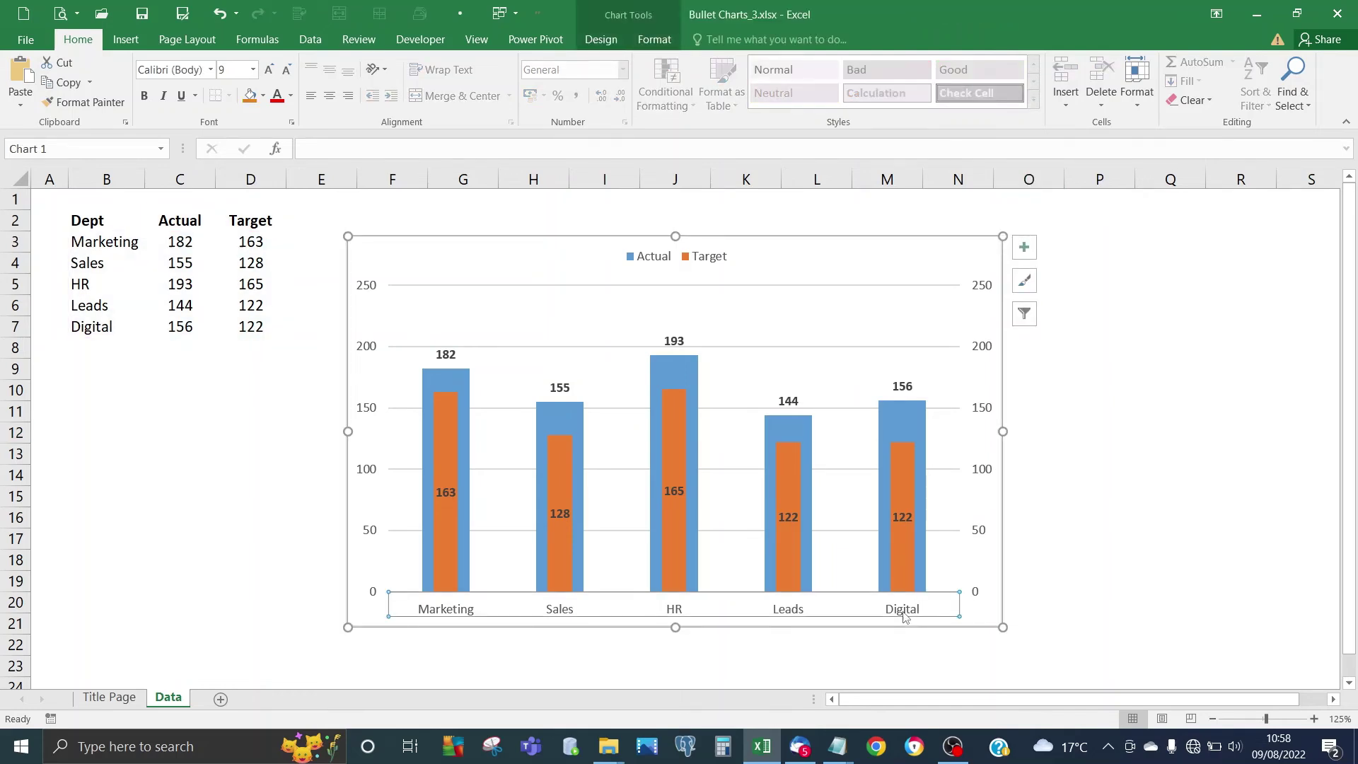
{"action": "key", "text": "ctrl+b"}
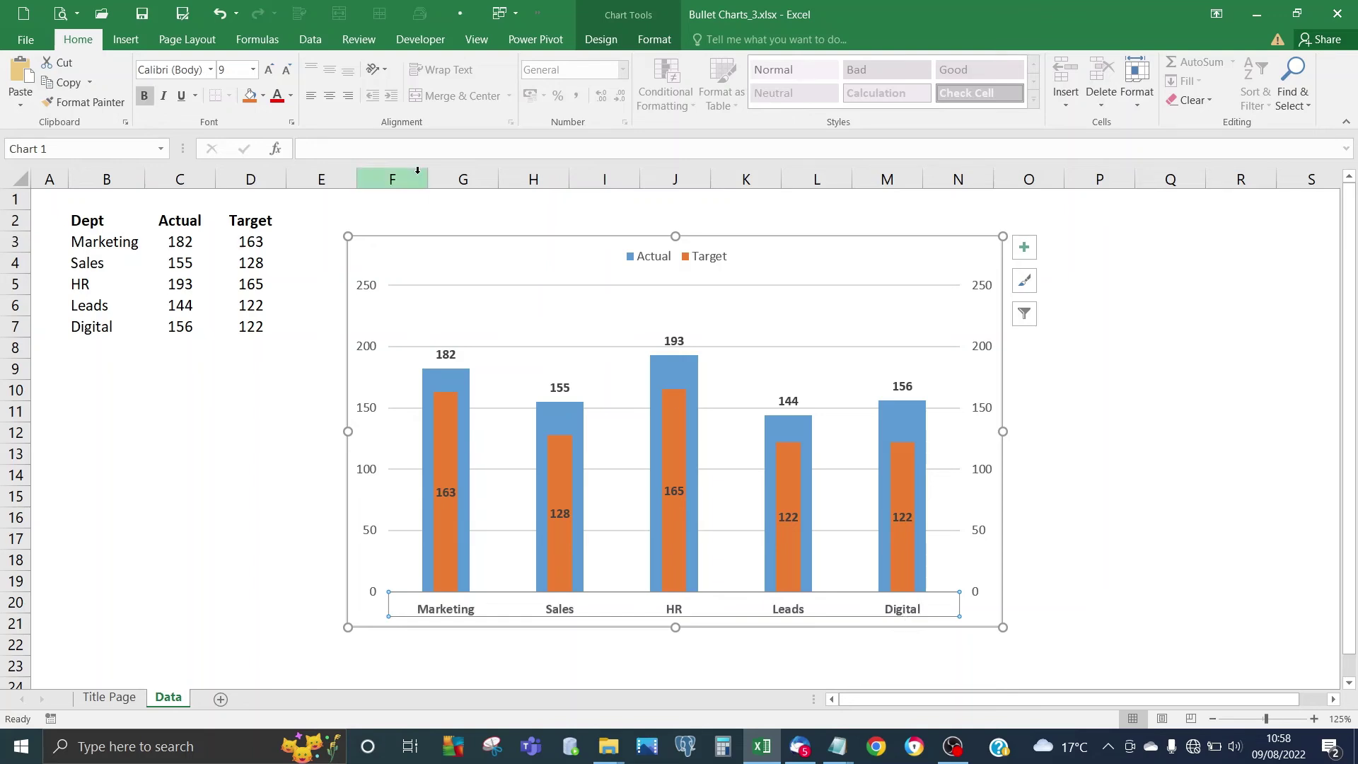
{"action": "left_click", "coordinate": [252, 70]}
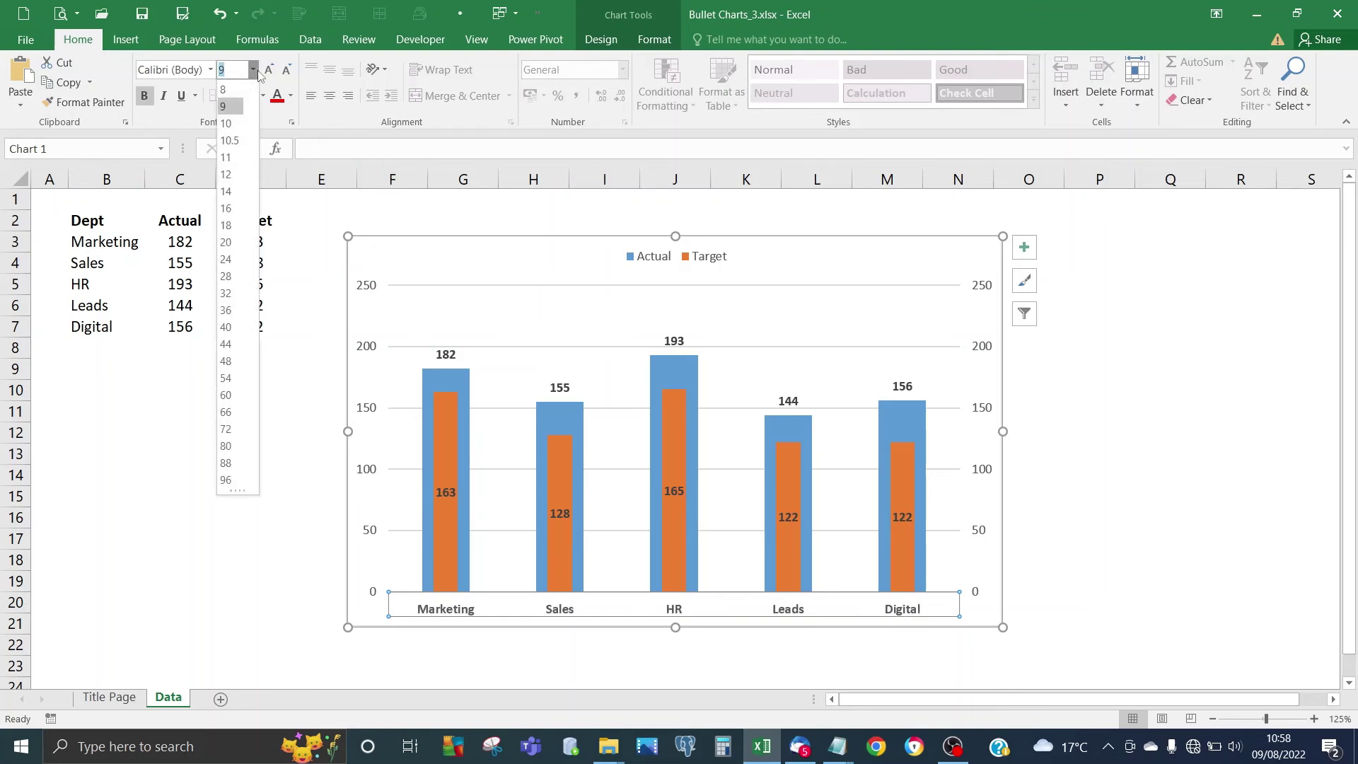
{"action": "left_click", "coordinate": [235, 176]}
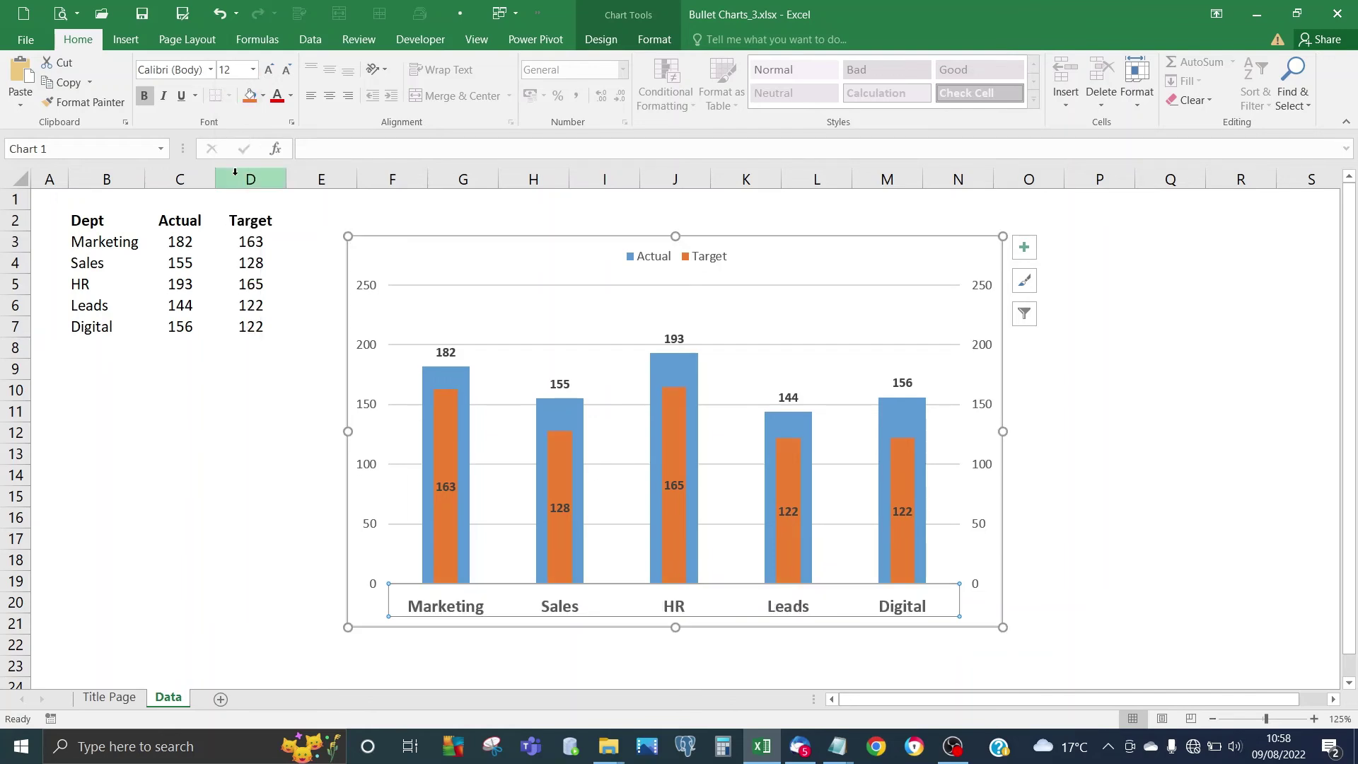
Set the legend text to font size 12
{"action": "left_click", "coordinate": [654, 261]}
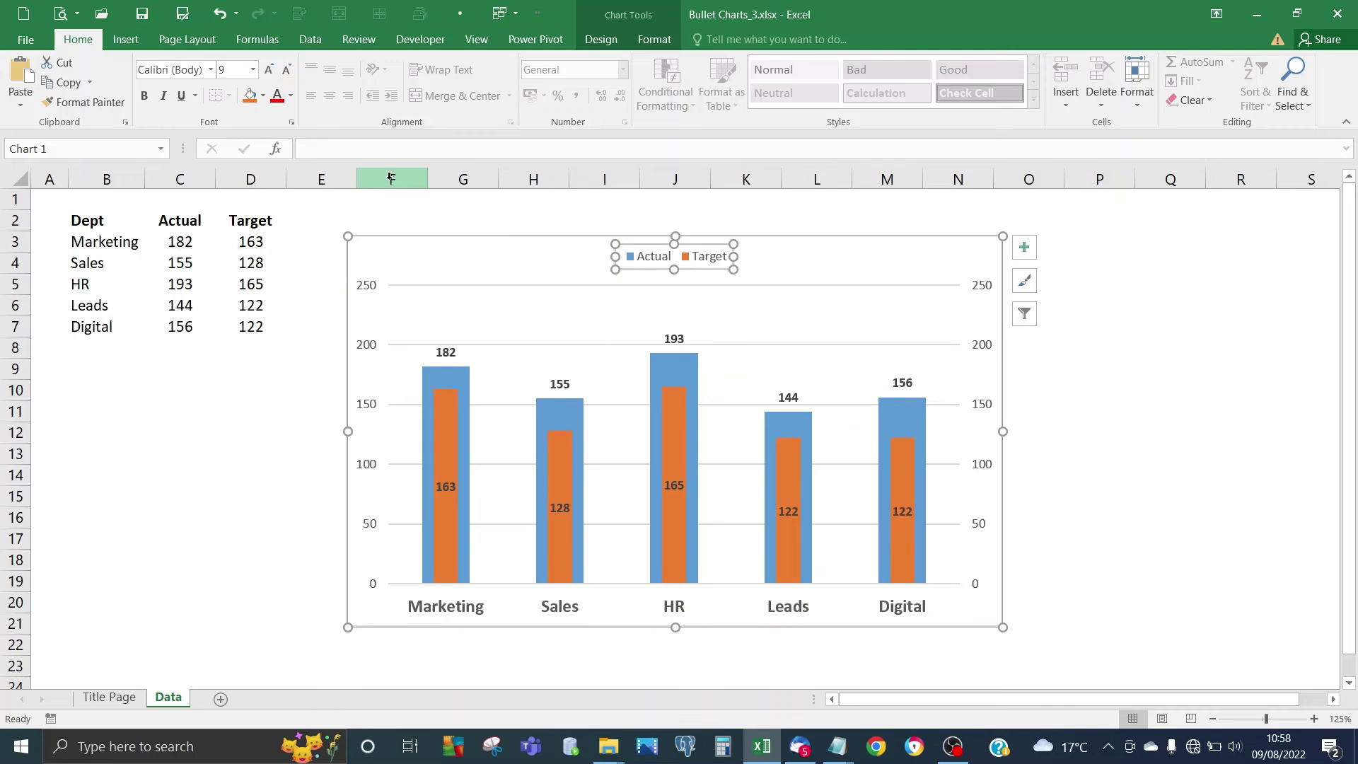
{"action": "left_click", "coordinate": [252, 70]}
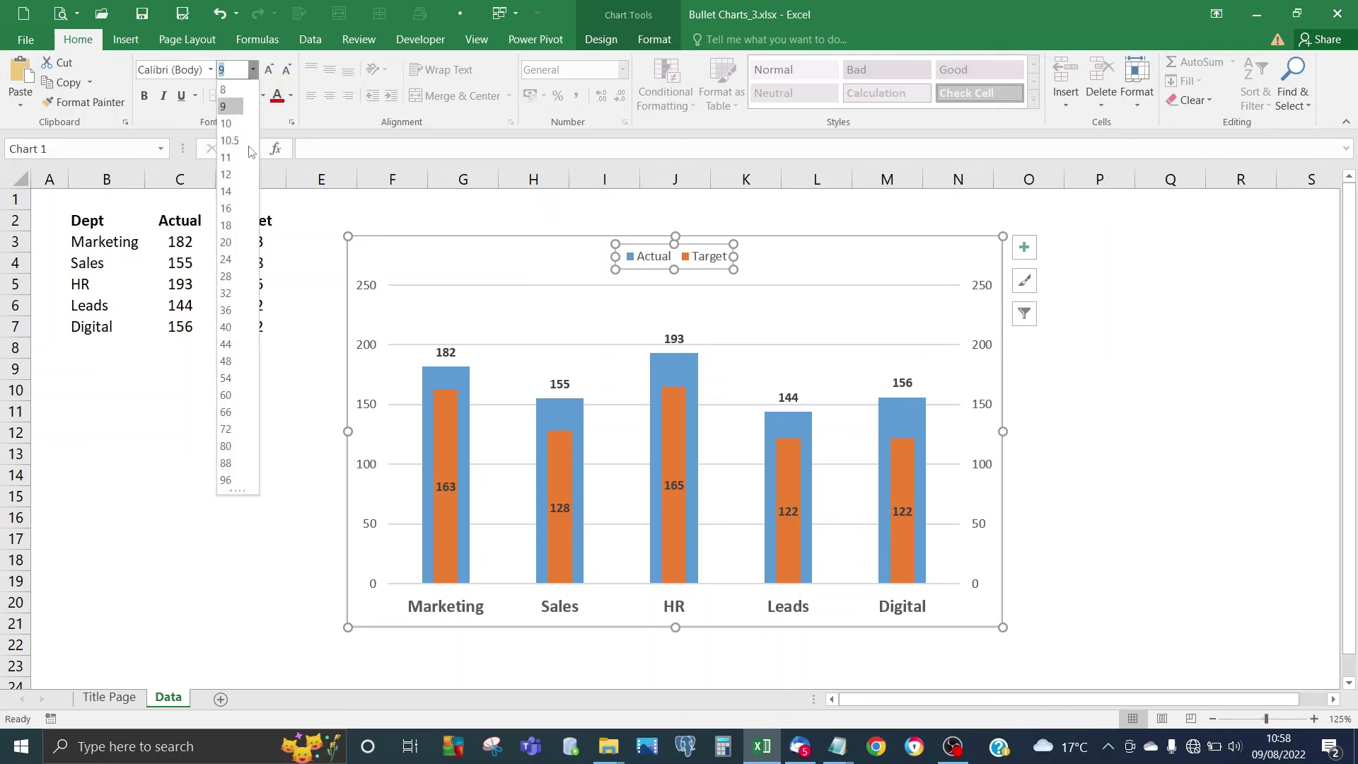
{"action": "left_click", "coordinate": [226, 175]}
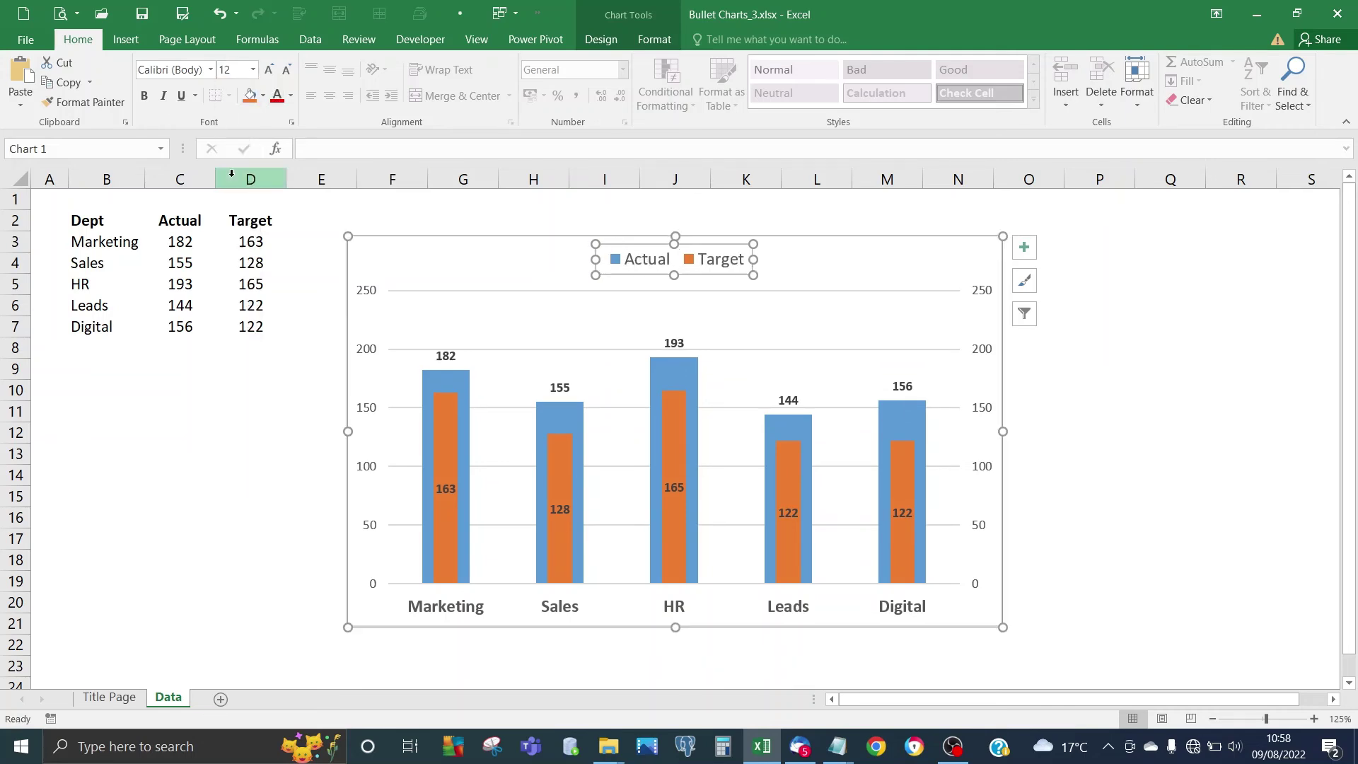
{"action": "left_click", "coordinate": [1076, 367]}
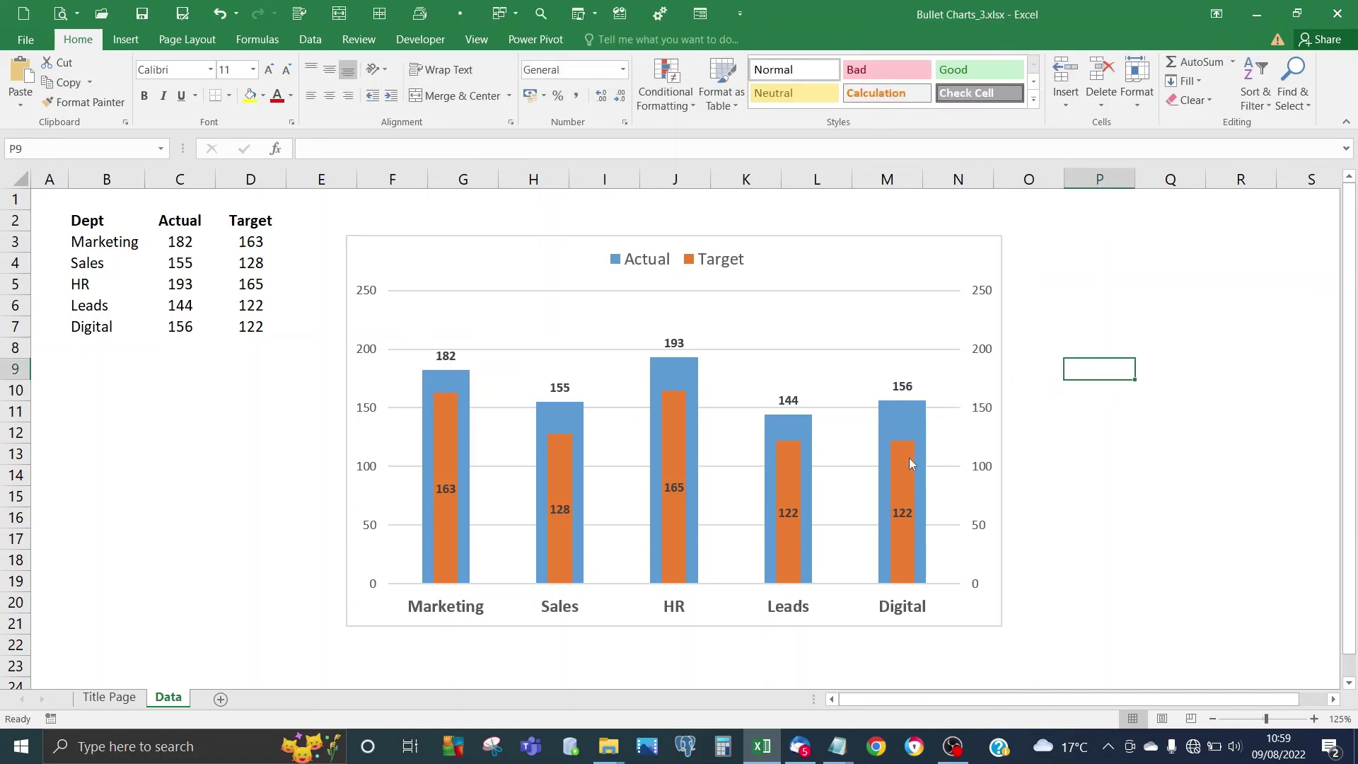
{"action": "mouse_move", "coordinate": [902, 510]}
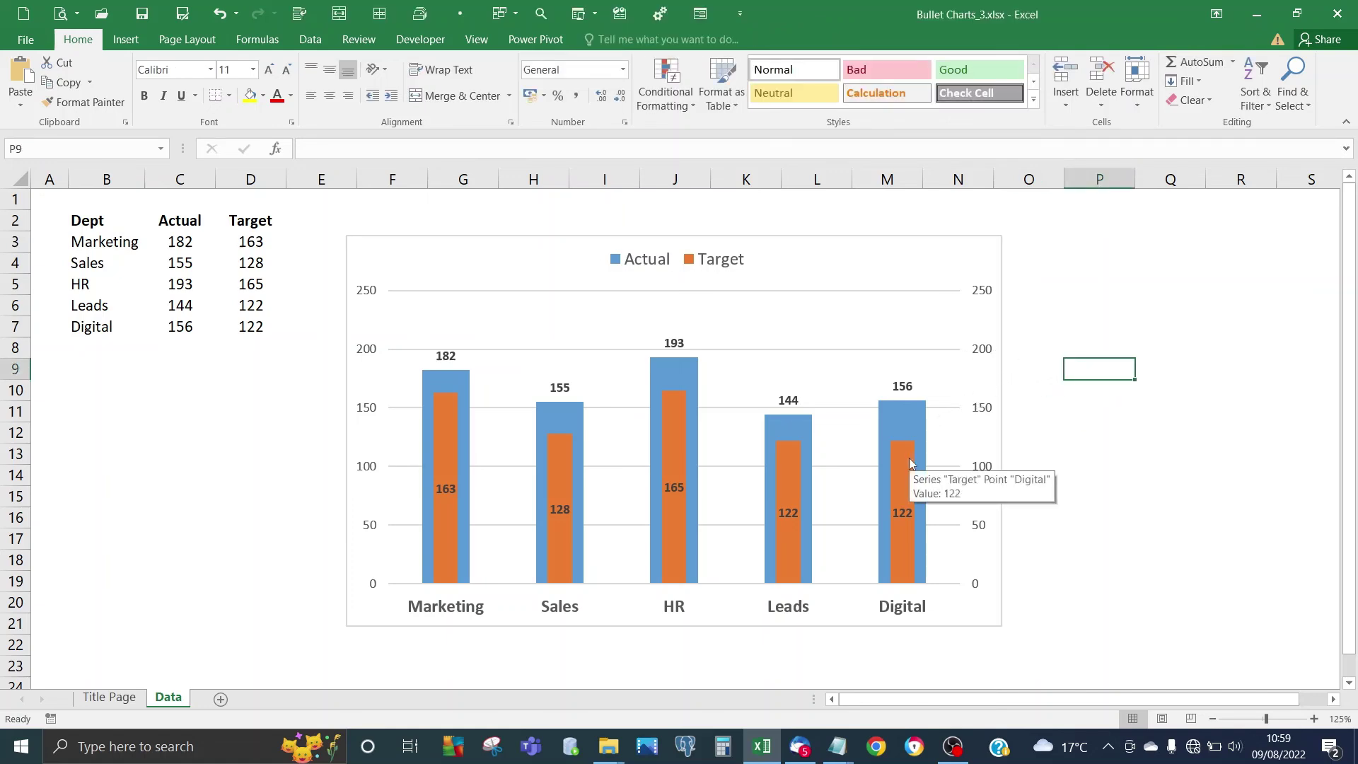
Fill the Target series columns yellow so they contrast with the wider blue Actual columns
{"action": "left_click", "coordinate": [909, 457]}
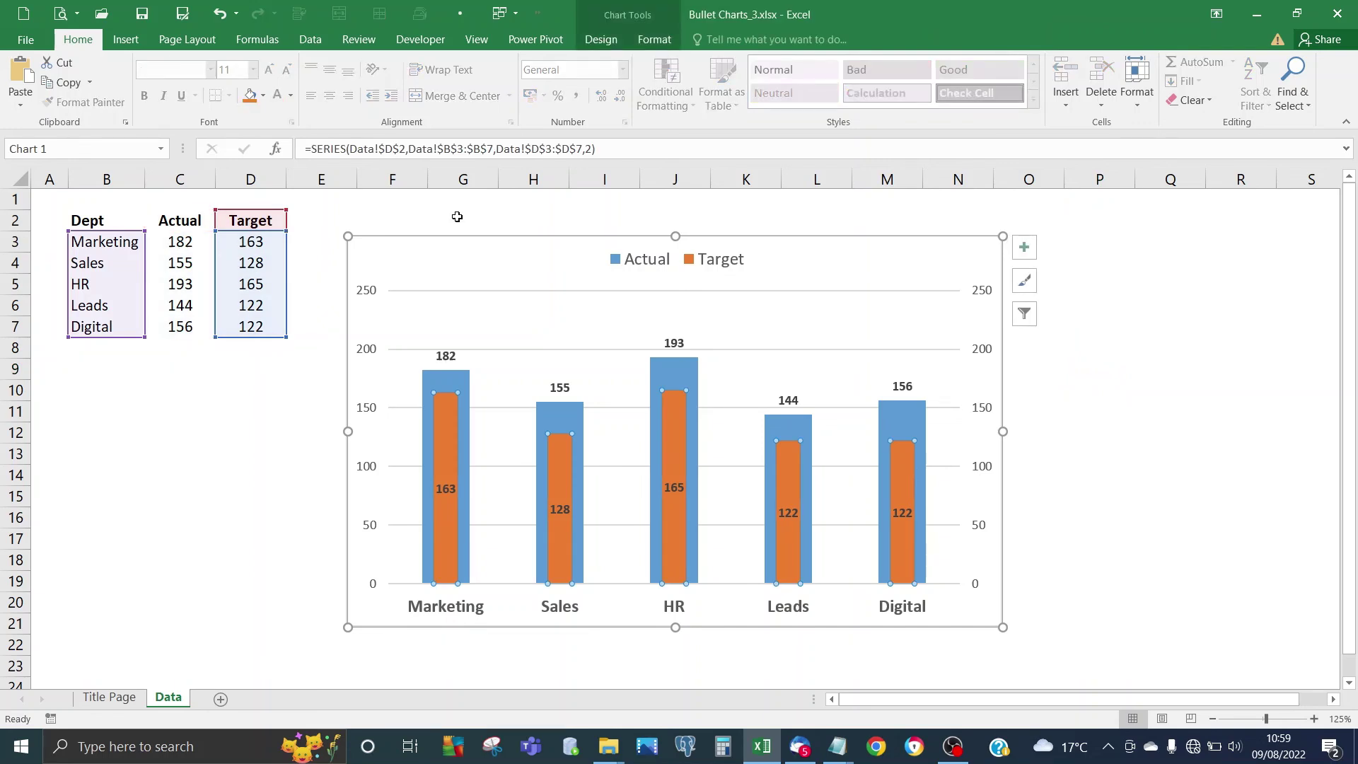
{"action": "left_click", "coordinate": [264, 95]}
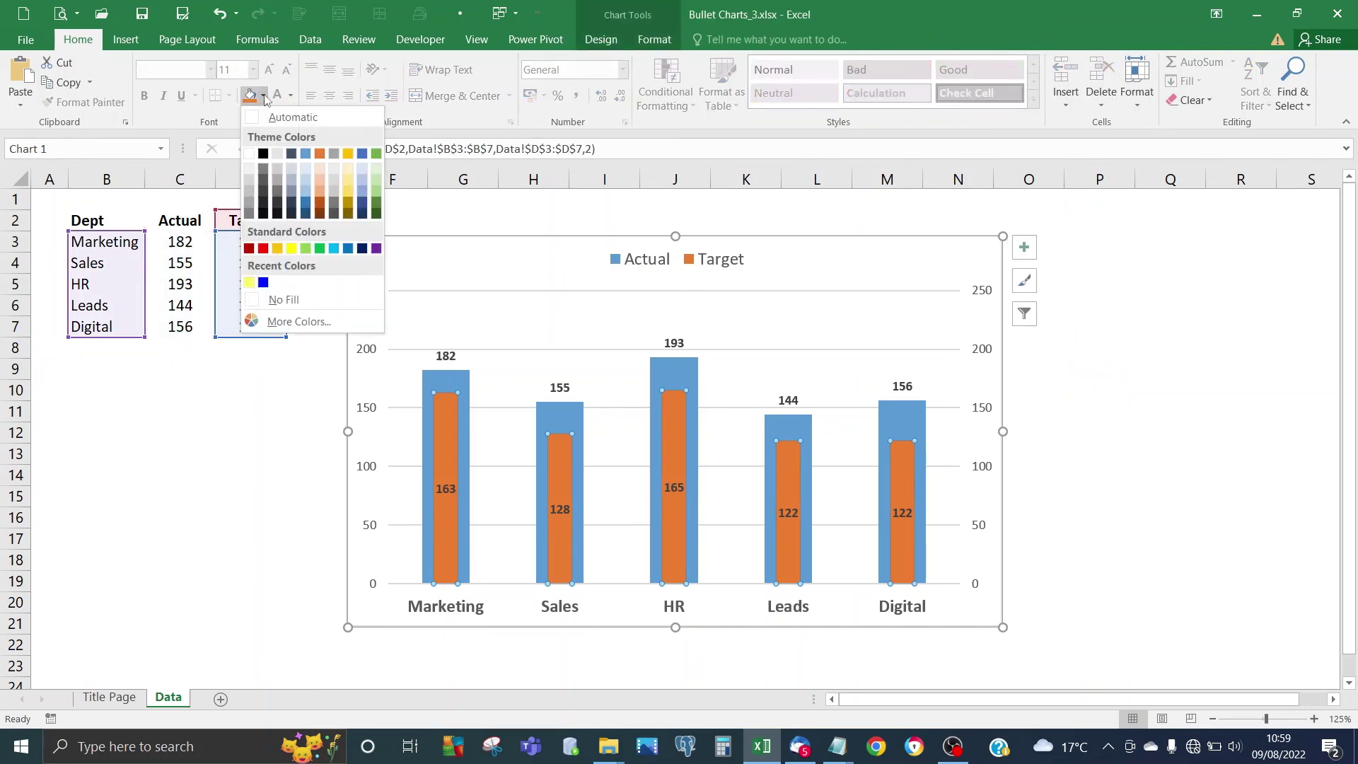
{"action": "left_click", "coordinate": [290, 248]}
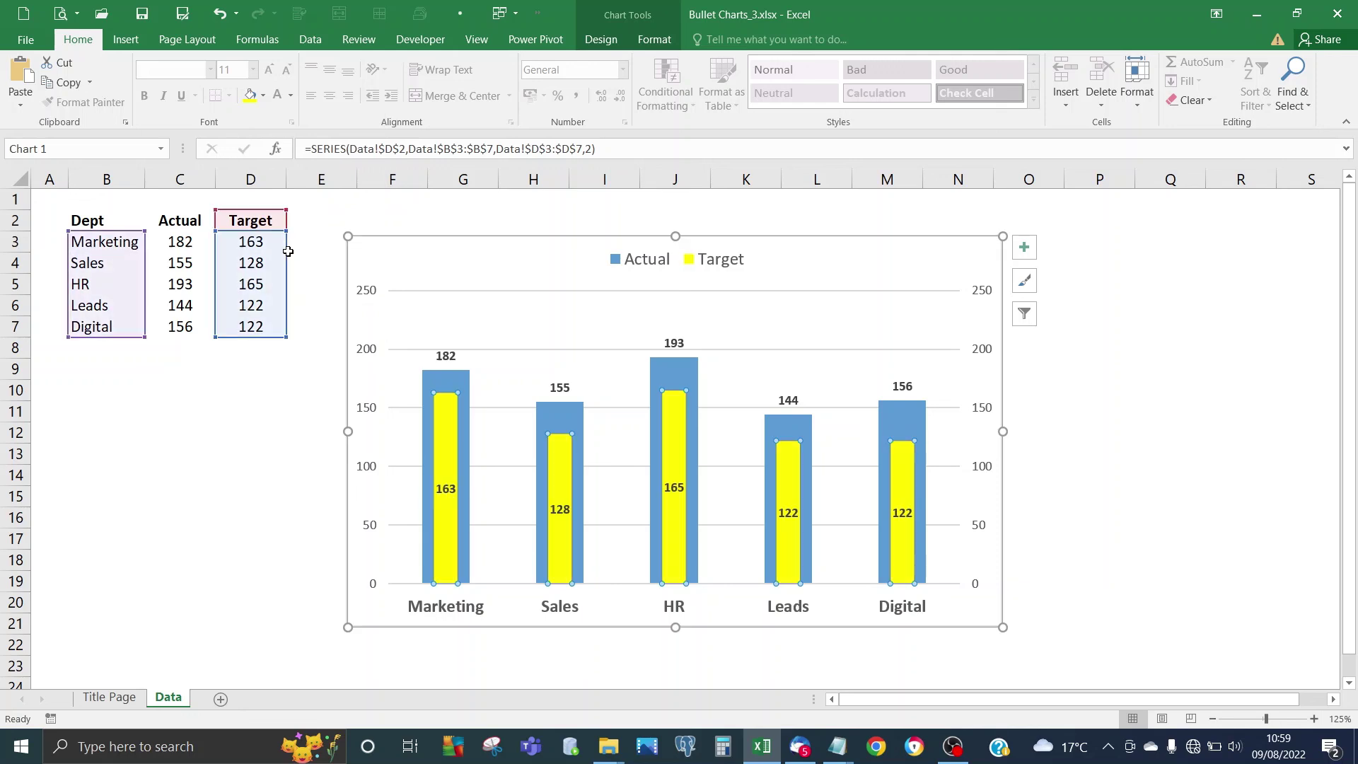
{"action": "left_click", "coordinate": [1090, 422]}
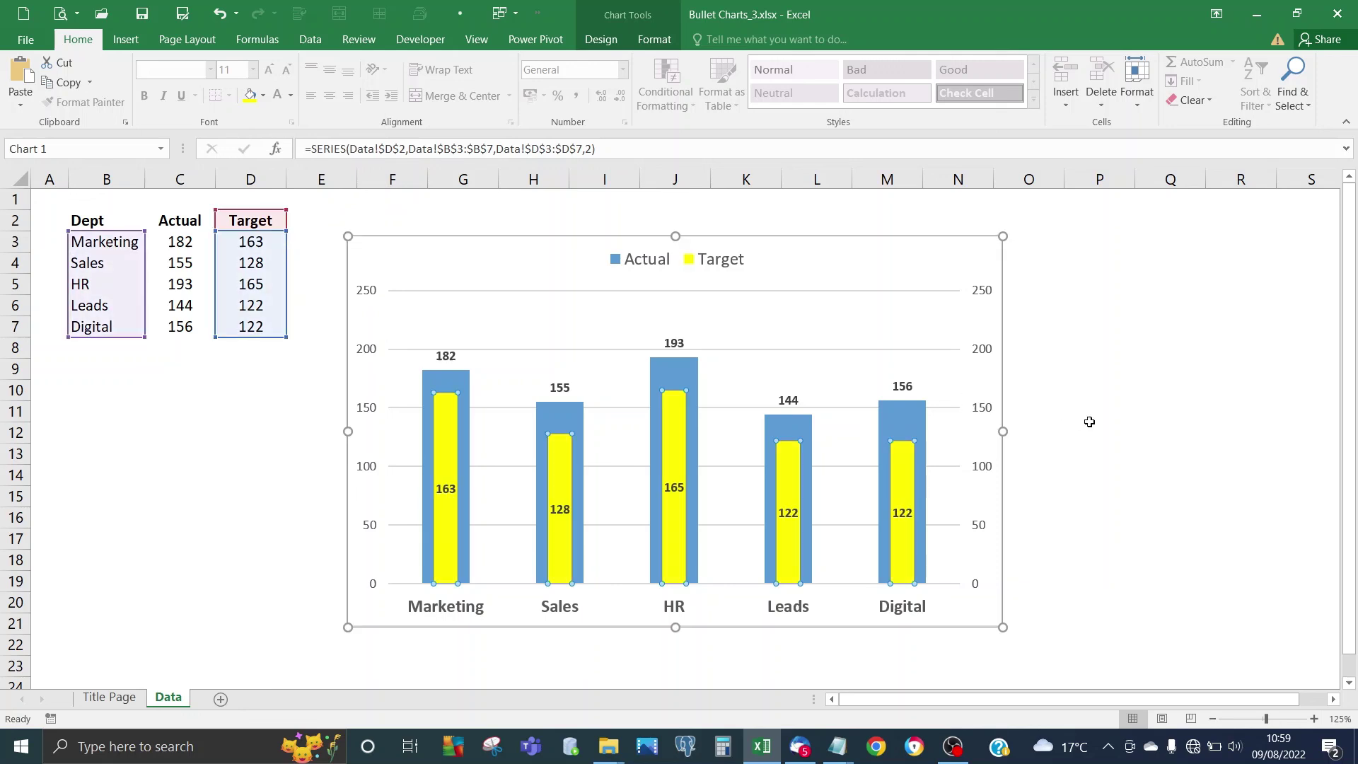
{"action": "left_click", "coordinate": [1086, 341]}
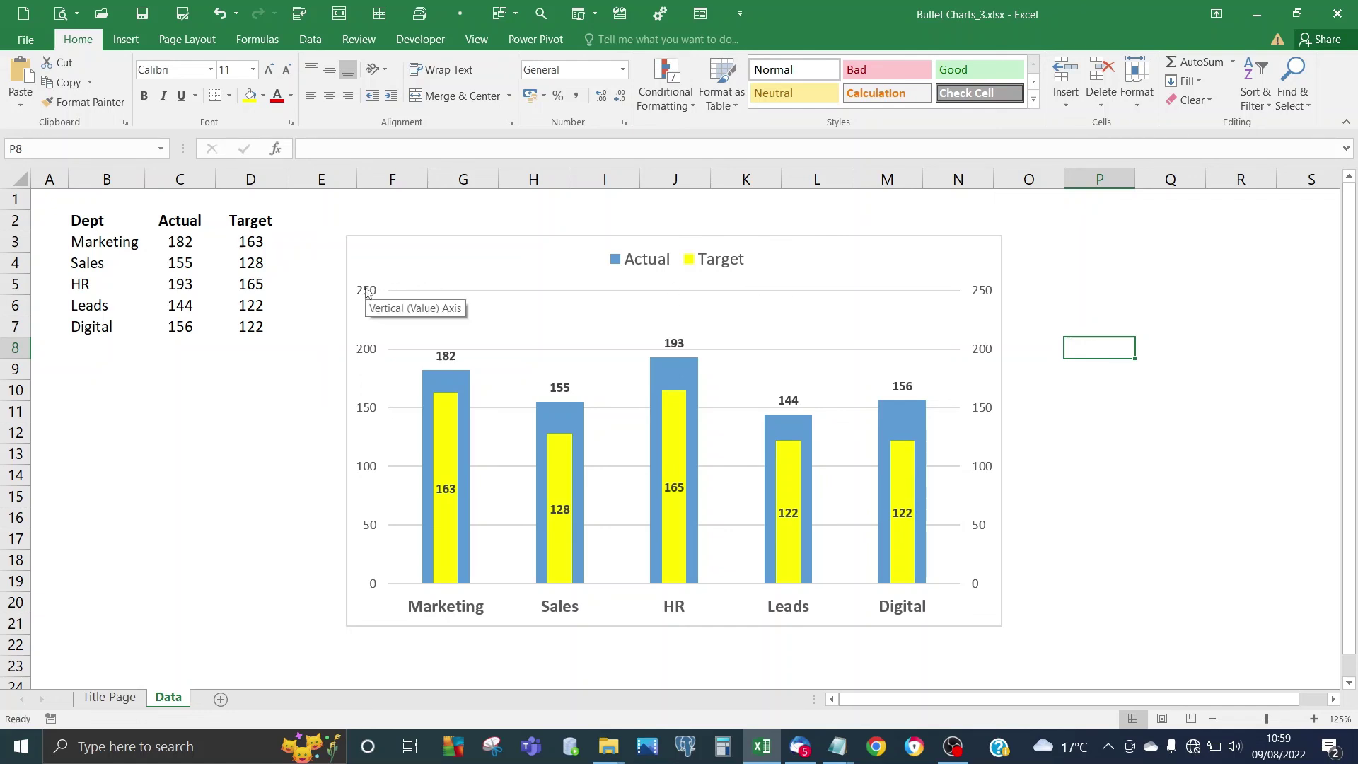
Delete the left and right vertical value axes, leaving gridlines, labelled columns and the legend
{"action": "left_click", "coordinate": [366, 293]}
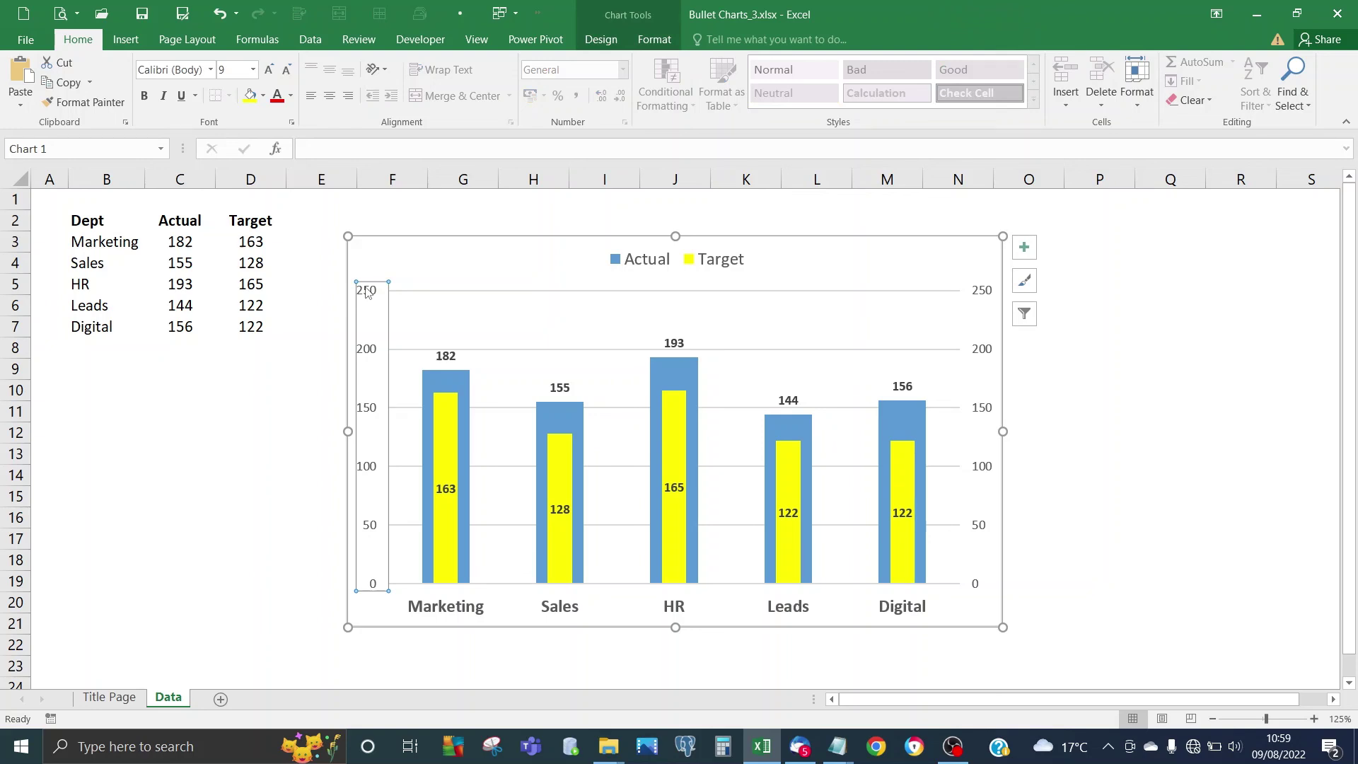
{"action": "key", "text": "Delete"}
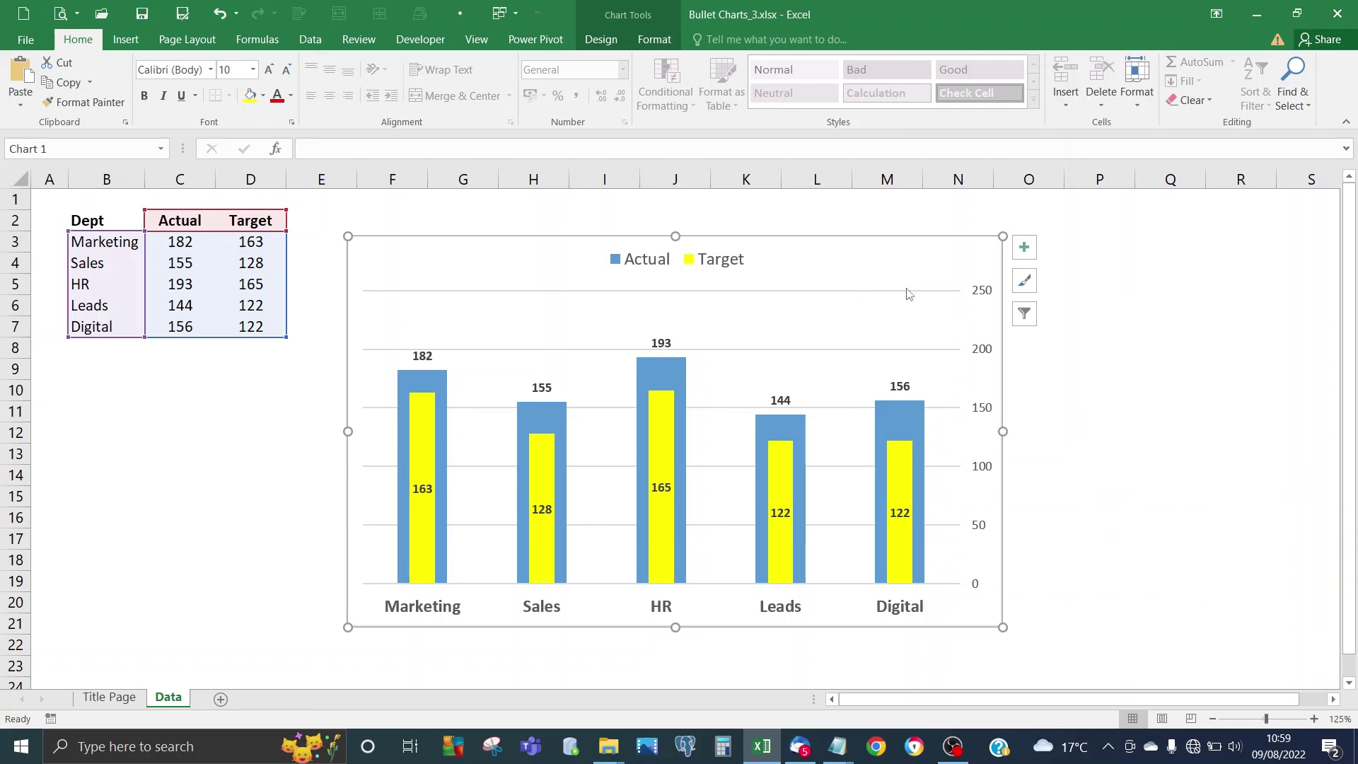
{"action": "left_click", "coordinate": [985, 296]}
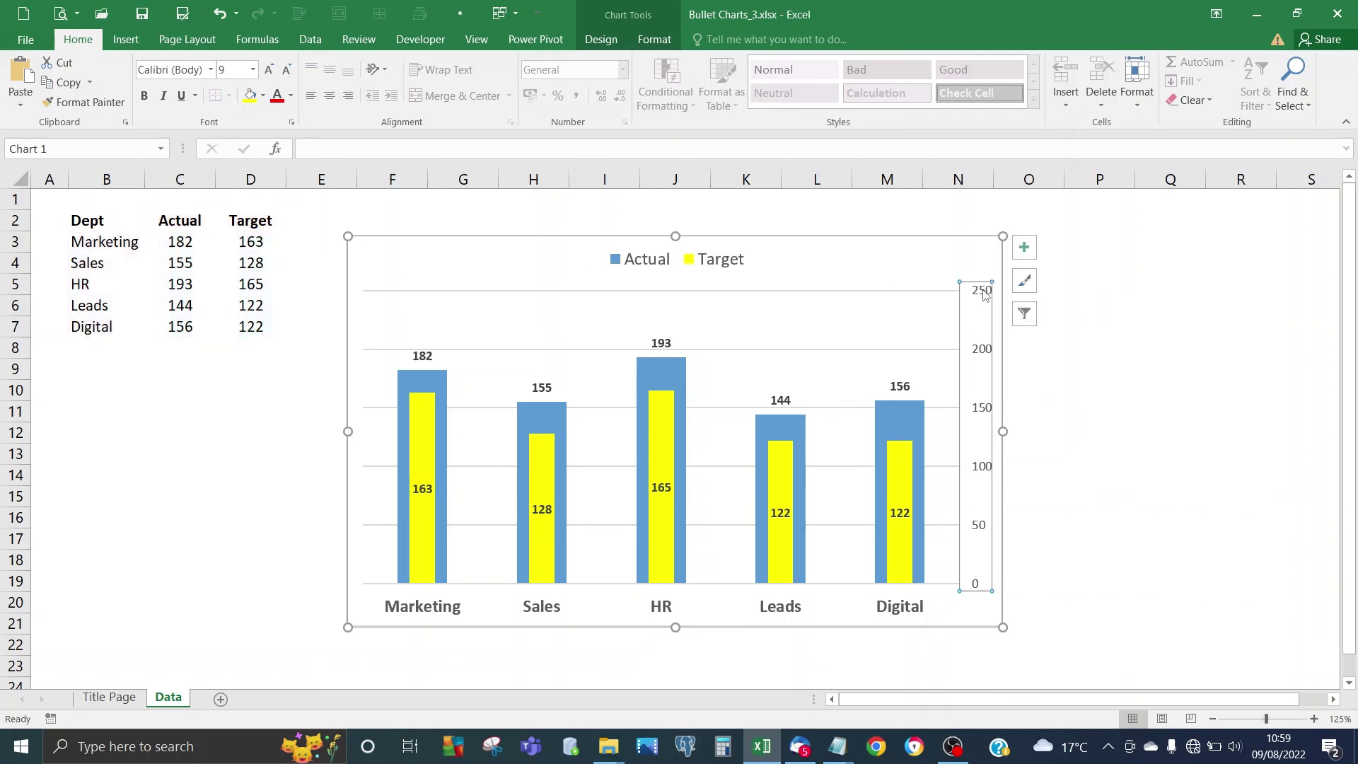
{"action": "key", "text": "Delete"}
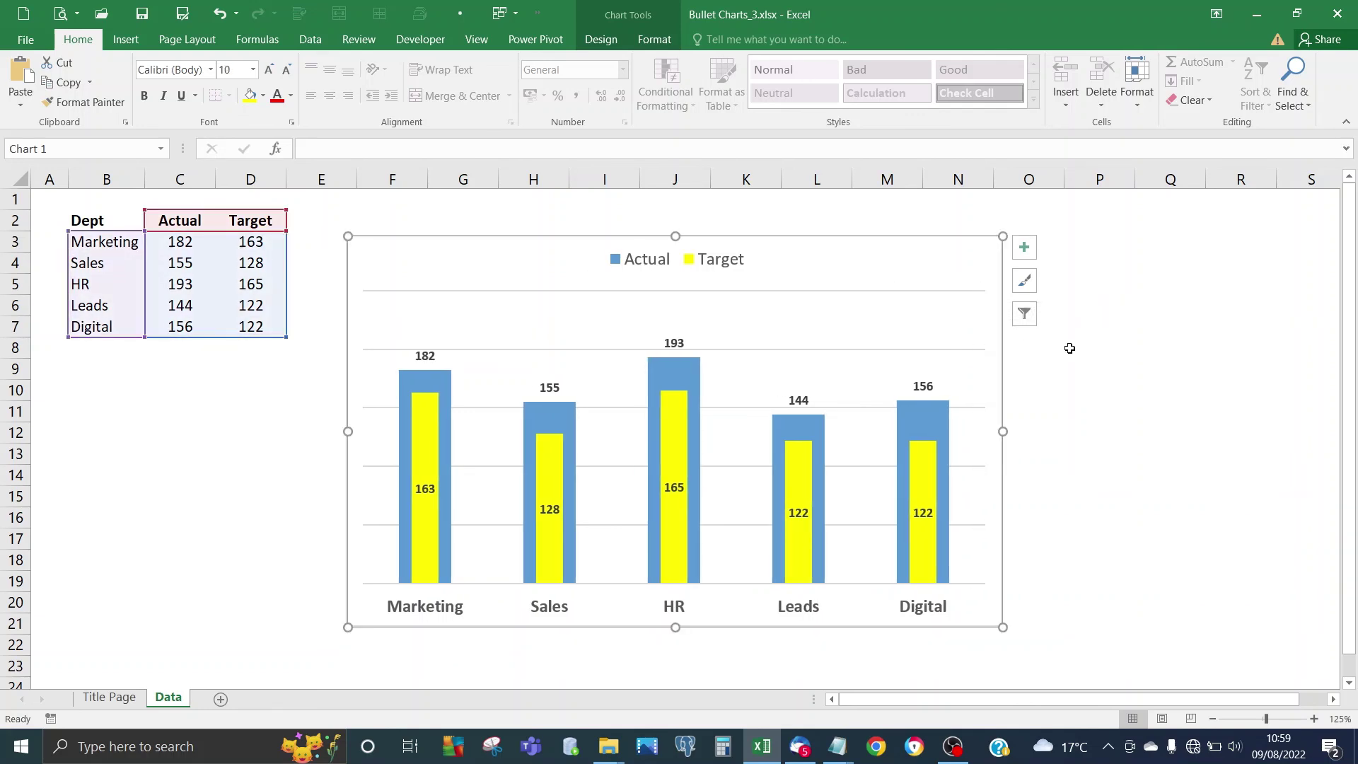
{"action": "left_click", "coordinate": [1124, 376]}
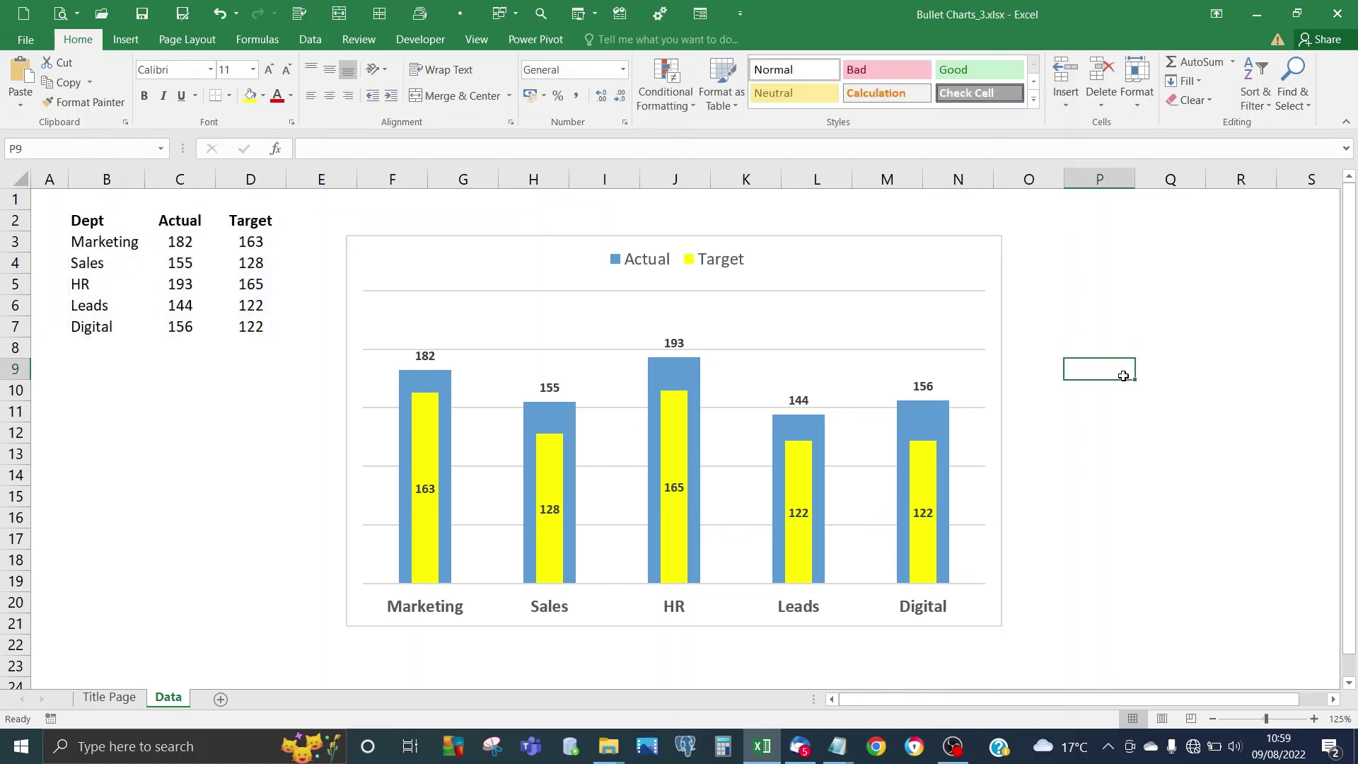
{"action": "left_click", "coordinate": [1120, 413]}
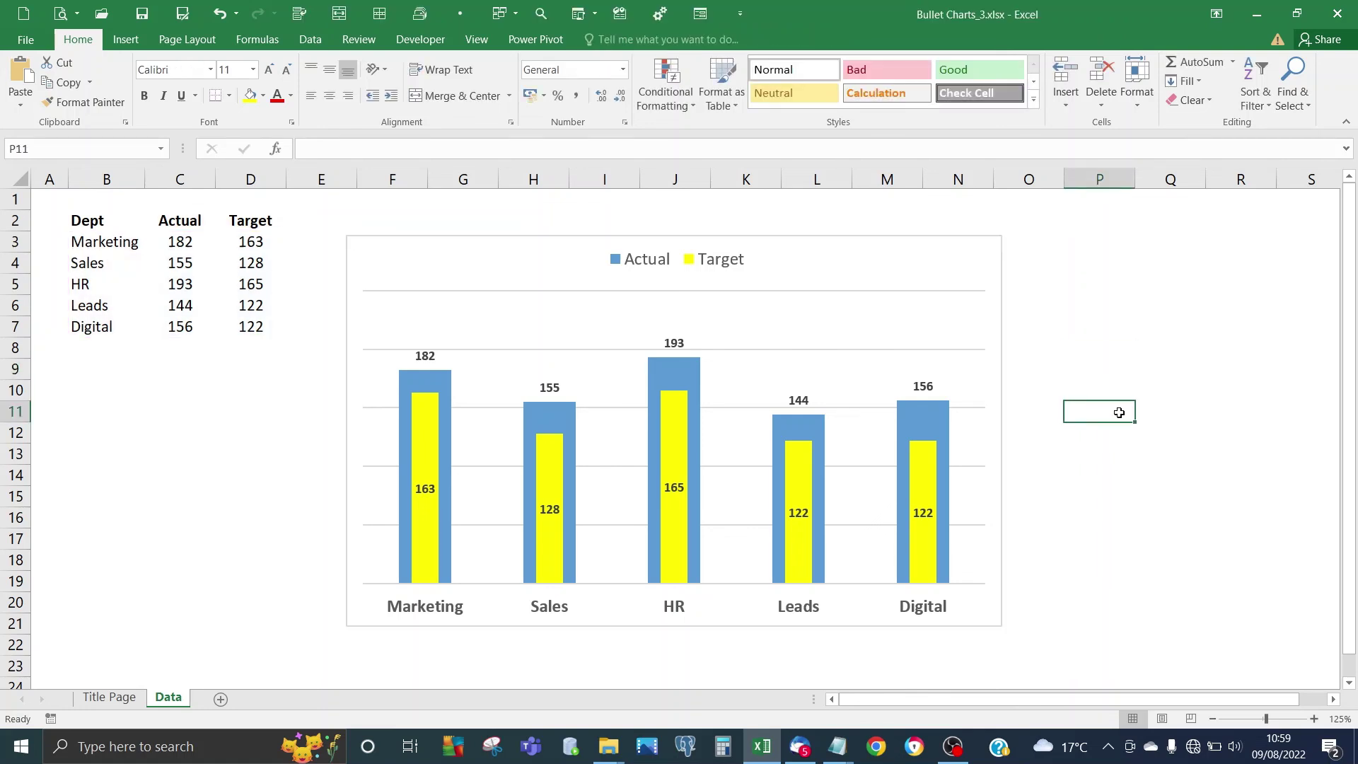
{"action": "key", "text": "Left"}
{"action": "key", "text": "Left"}
{"action": "key", "text": "Left"}
{"action": "key", "text": "Left"}
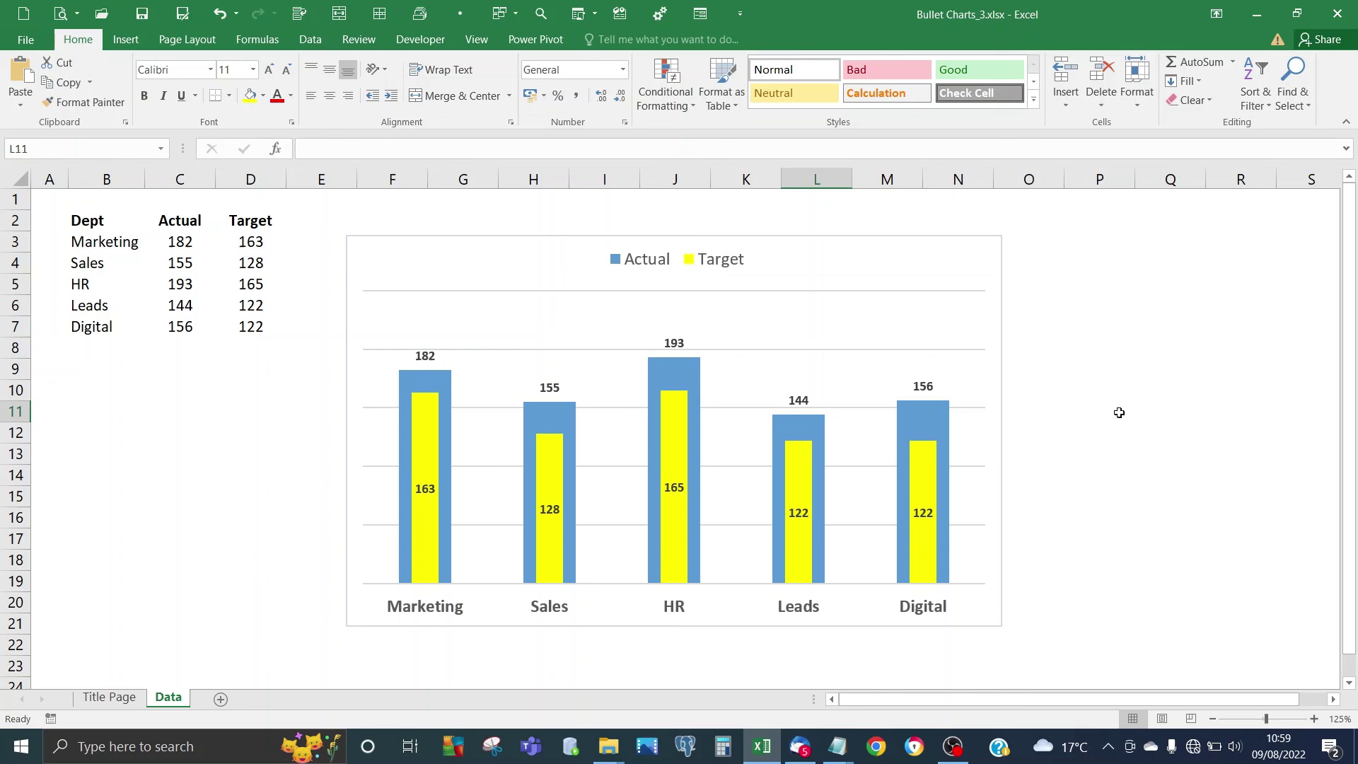